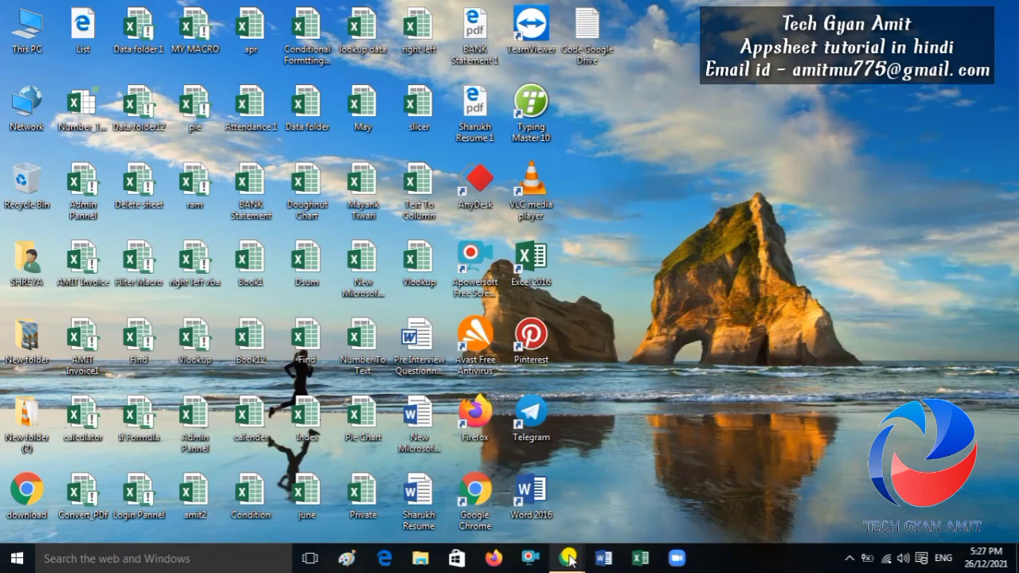
# Step: Open the Data spreadsheet and review the Country, List 1 and List 2 sheets
pyautogui.moveTo(568, 560)
pyautogui.click(647, 495)
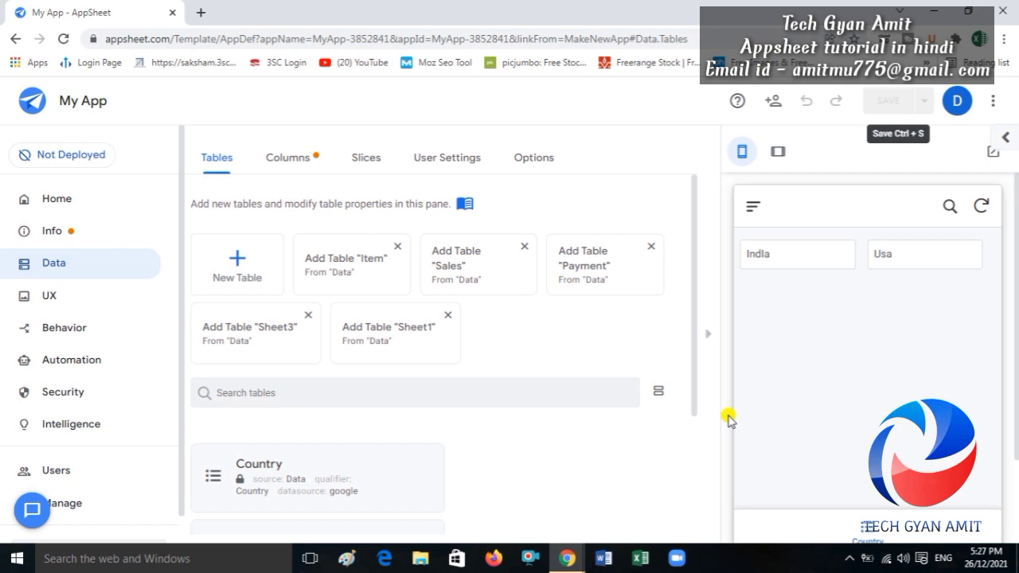
pyautogui.moveTo(570, 563)
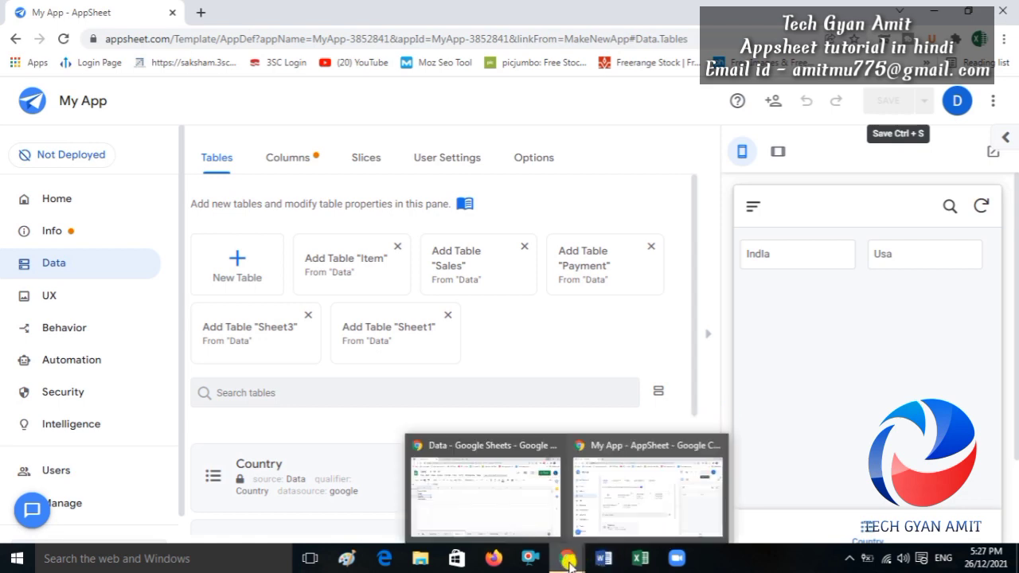
pyautogui.click(536, 528)
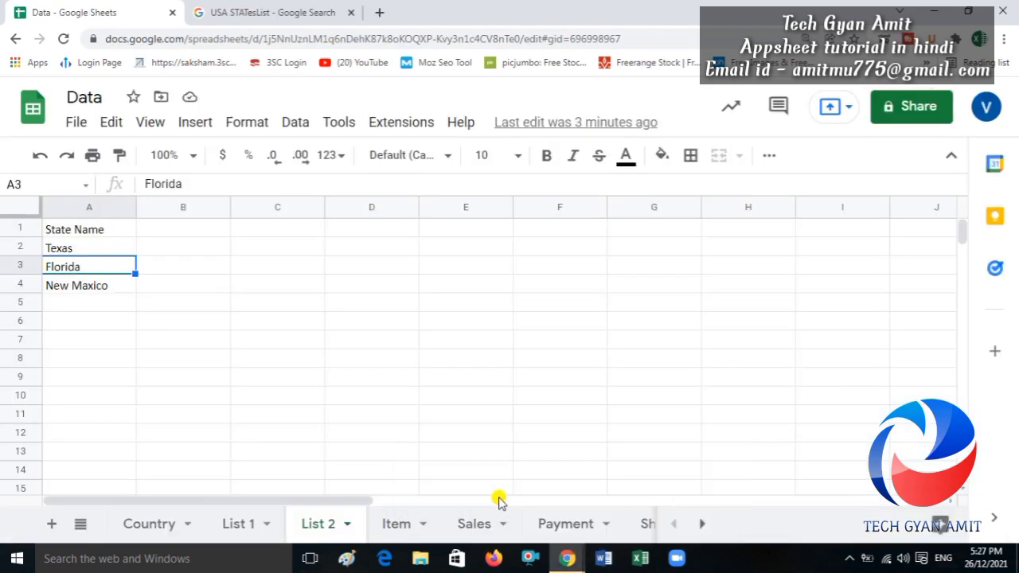
pyautogui.click(250, 360)
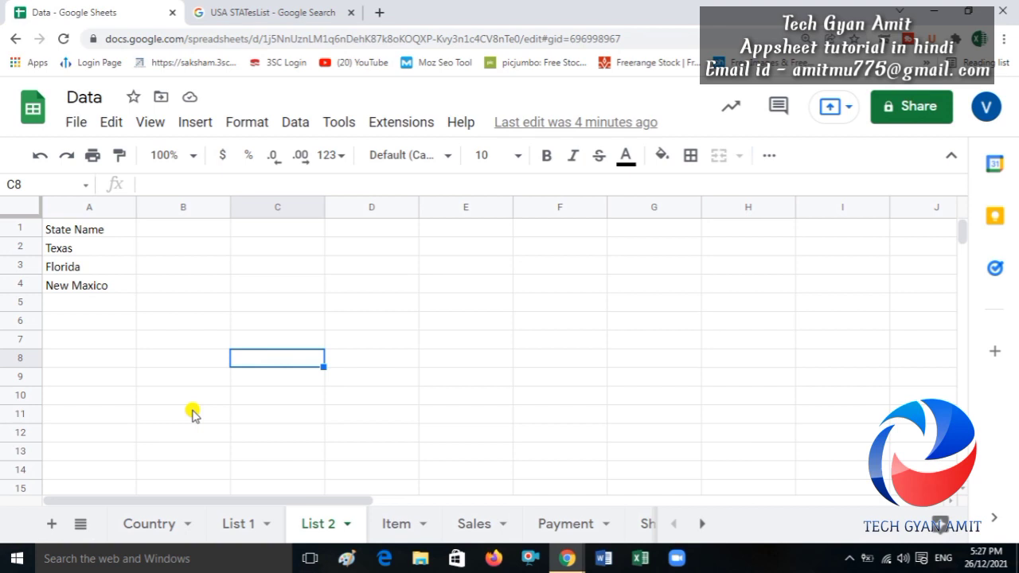
pyautogui.click(151, 526)
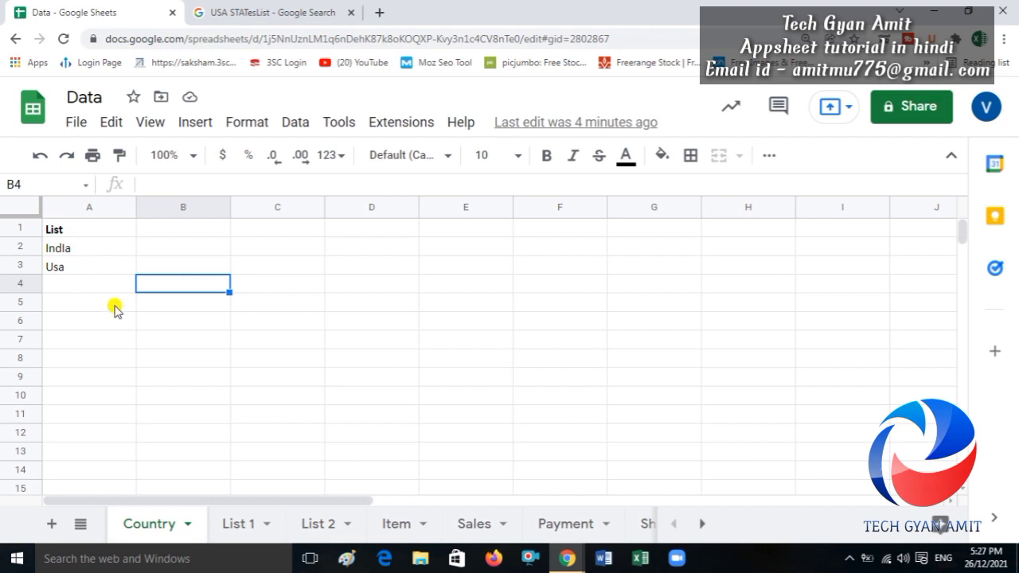
pyautogui.click(114, 250)
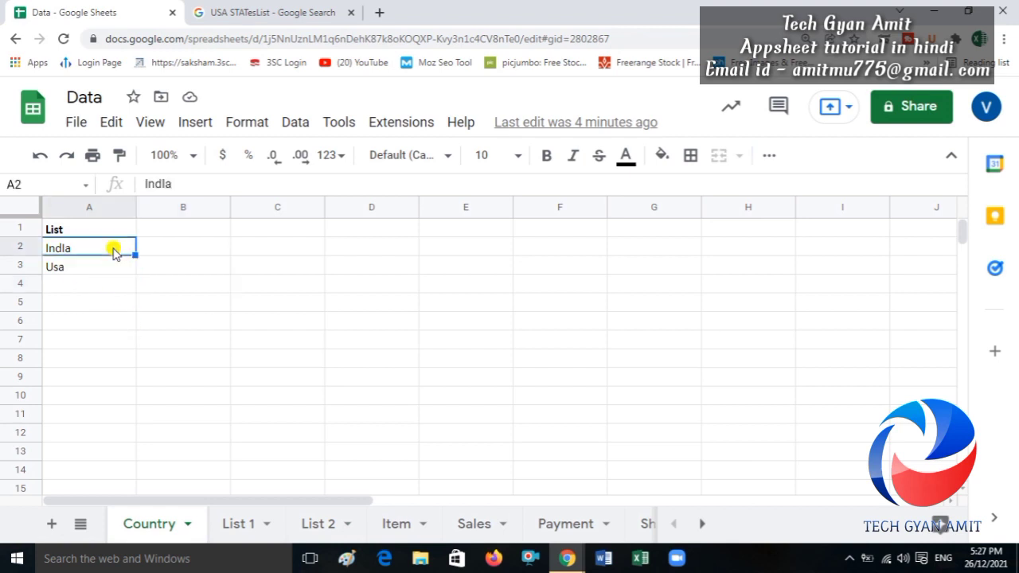
pyautogui.click(236, 525)
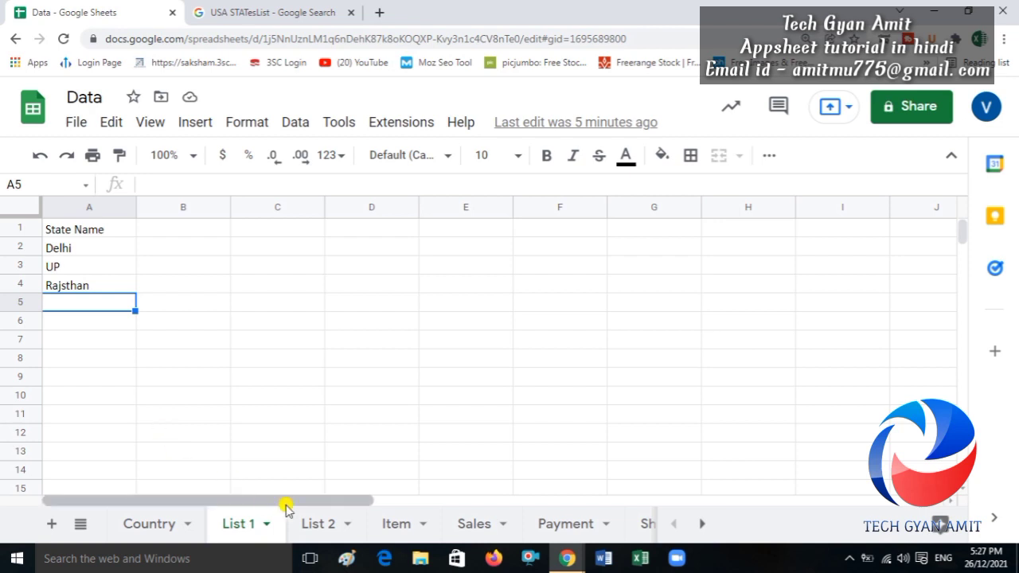
pyautogui.click(164, 521)
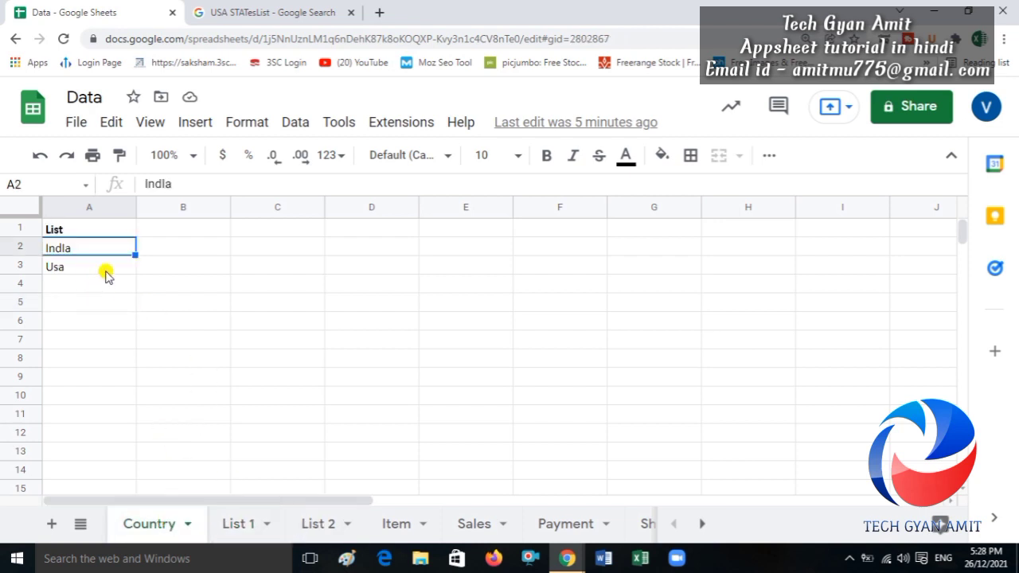
pyautogui.click(327, 524)
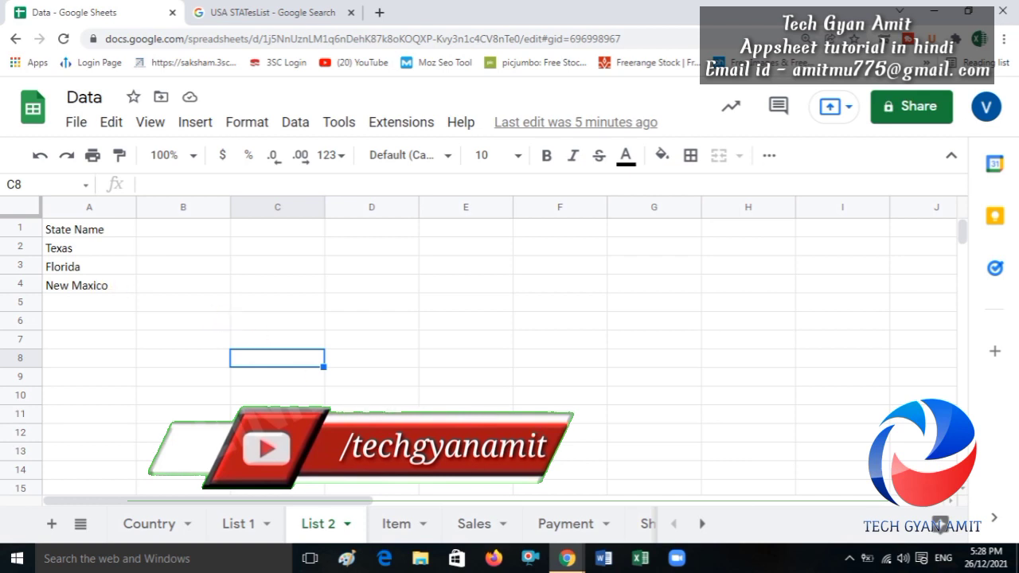
# Step: Return to the app editor and preview the India and Usa records in the app emulator
pyautogui.moveTo(565, 553)
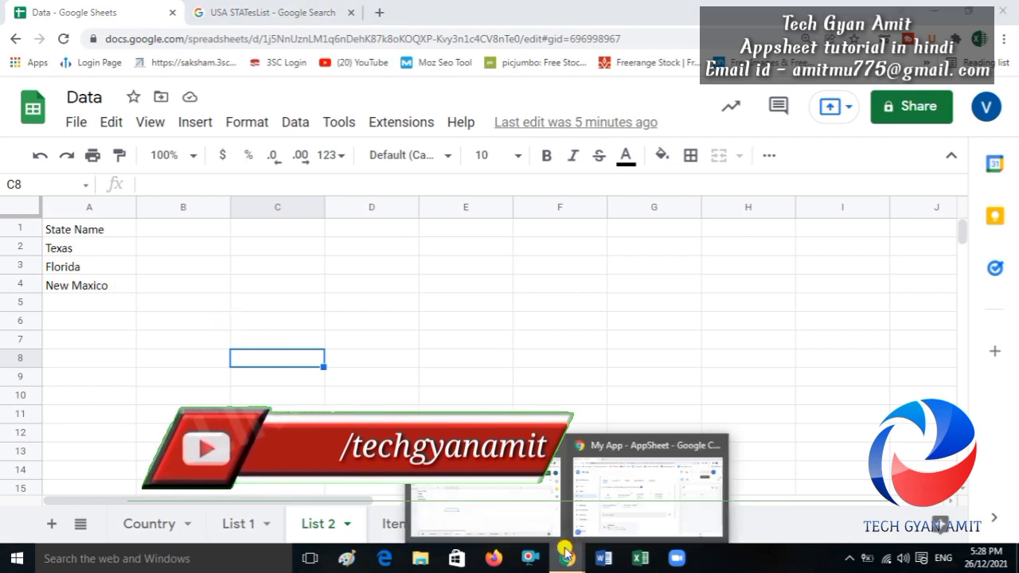
pyautogui.click(646, 506)
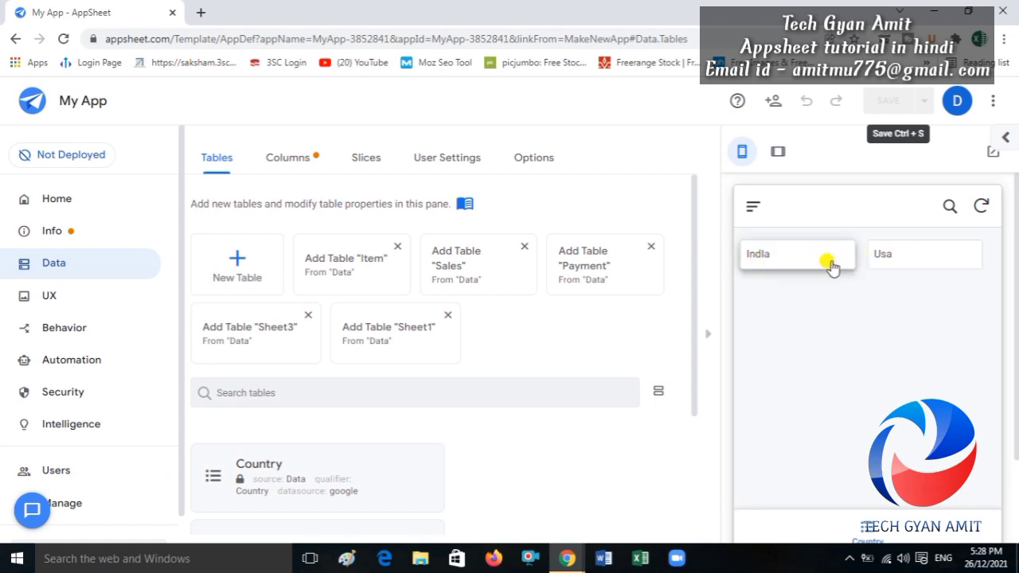
pyautogui.click(787, 261)
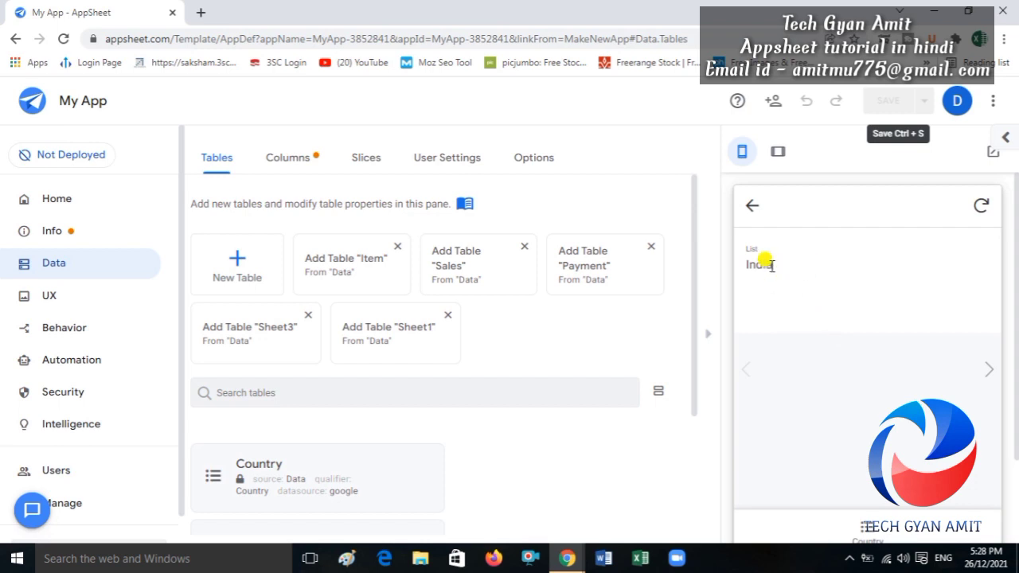
pyautogui.click(751, 210)
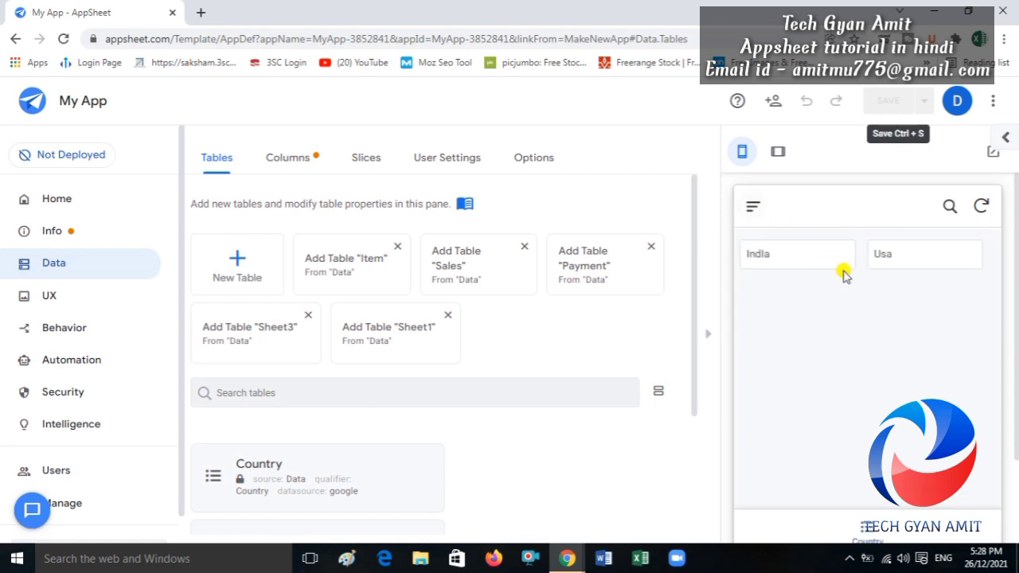
pyautogui.click(888, 265)
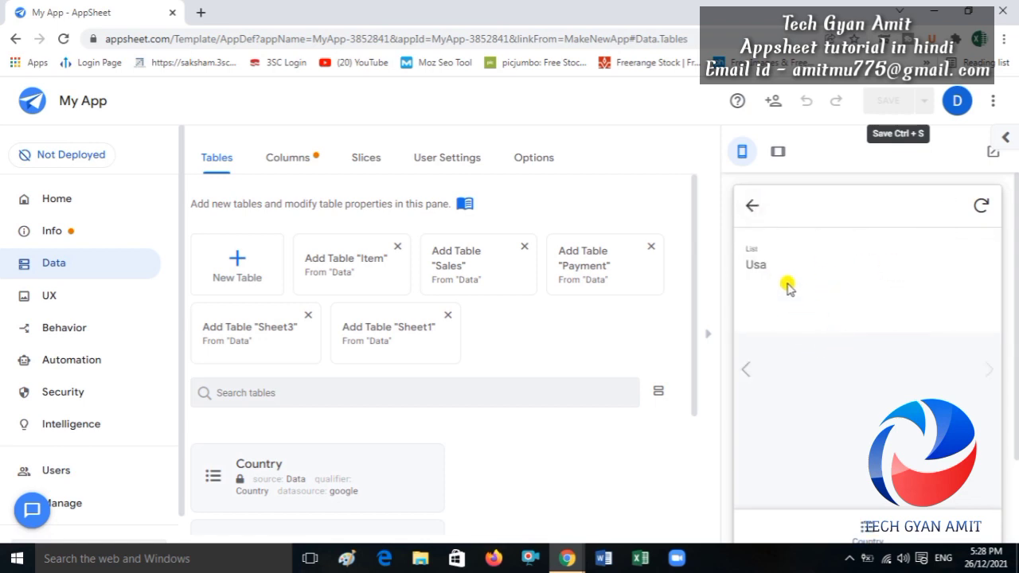
pyautogui.click(750, 209)
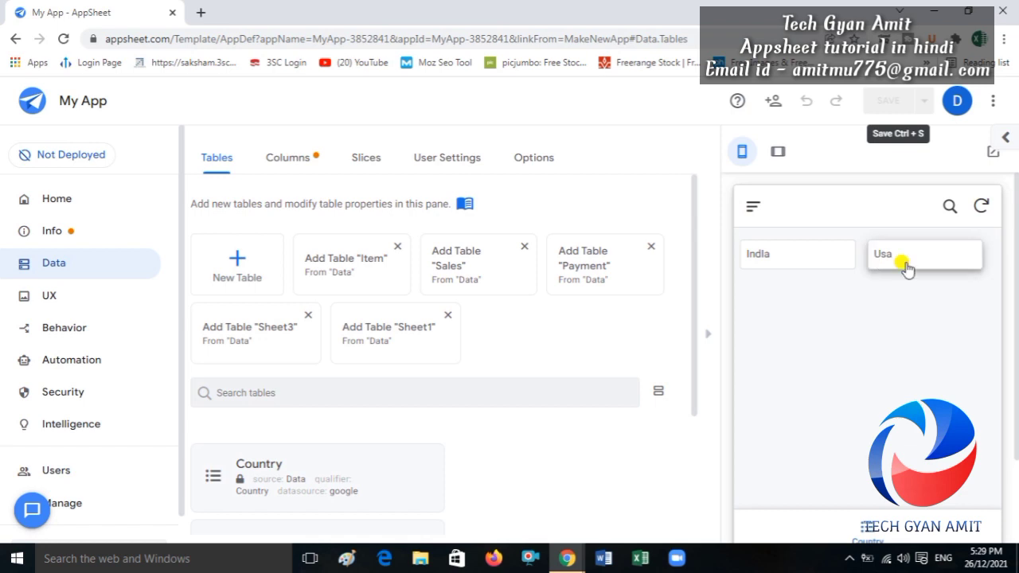
# Step: Review the UX views and the Data tables list
pyautogui.click(68, 302)
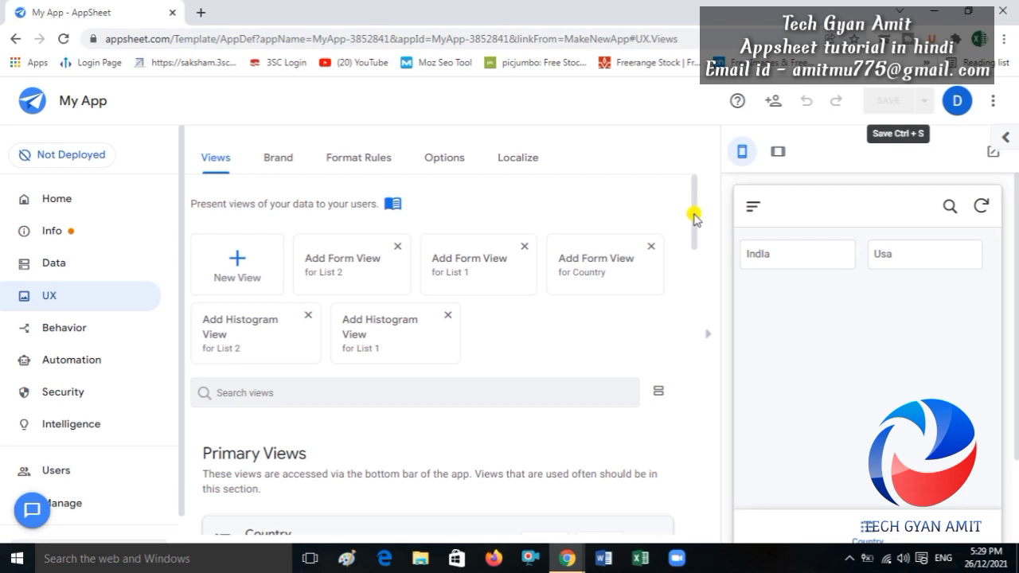
pyautogui.moveTo(694, 219); pyautogui.dragTo(692, 284)
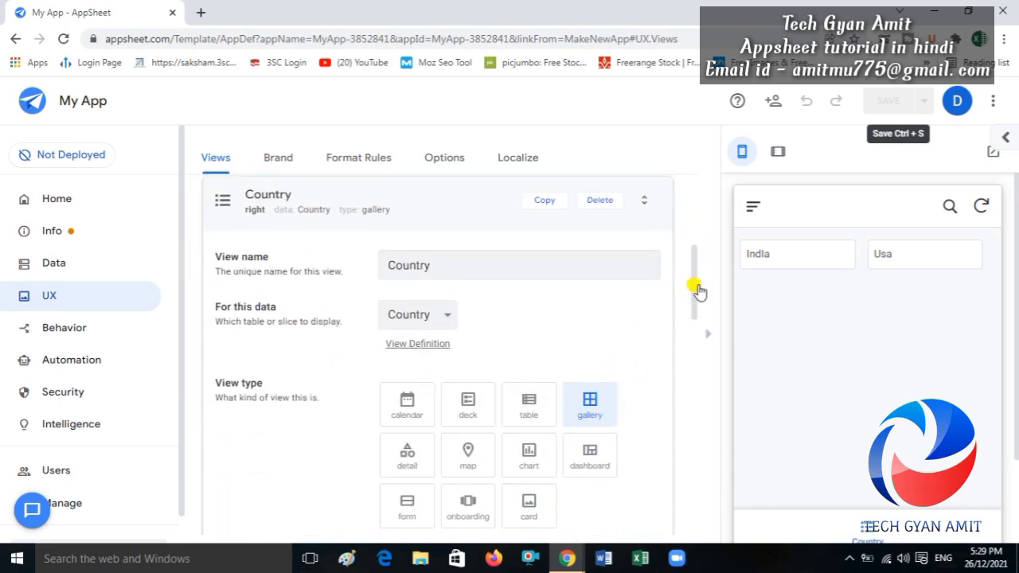
pyautogui.moveTo(695, 291); pyautogui.dragTo(708, 212)
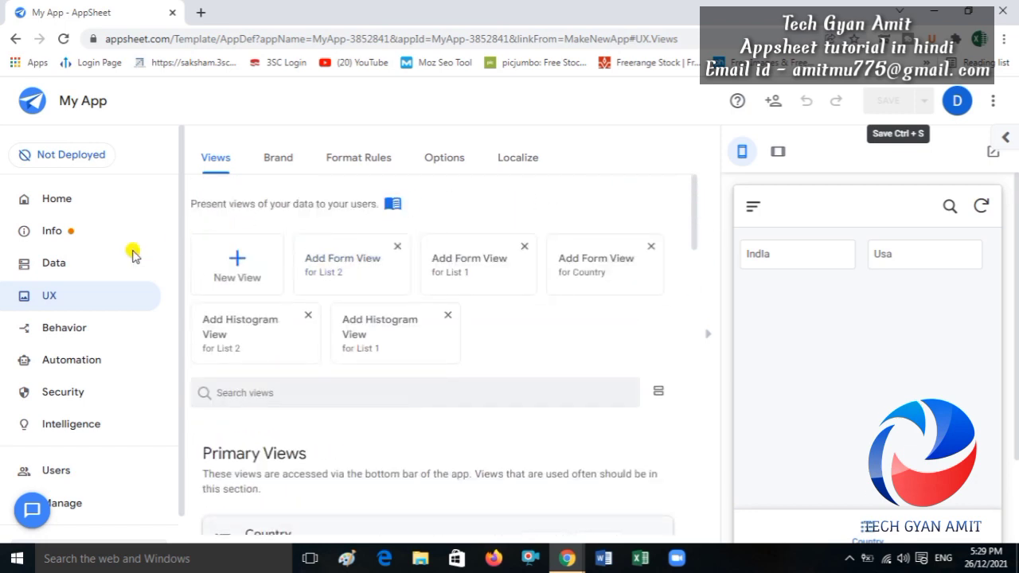
pyautogui.click(44, 266)
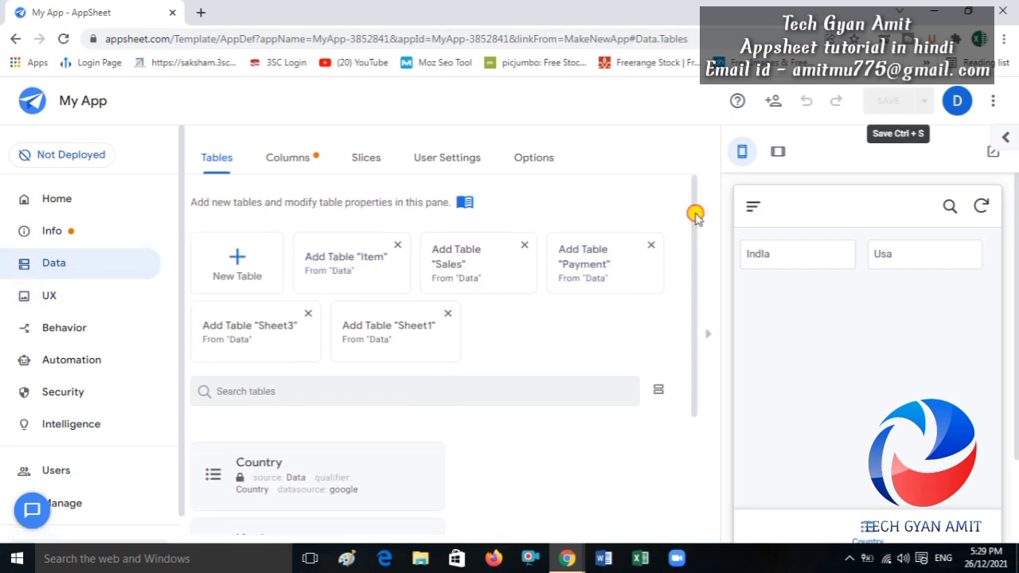
pyautogui.moveTo(696, 215); pyautogui.dragTo(694, 334)
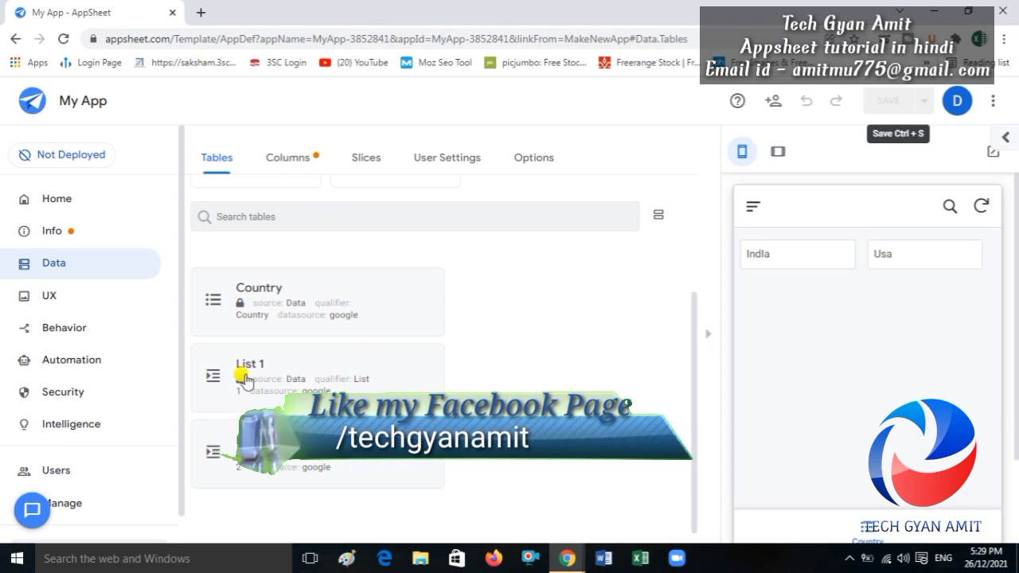
# Step: Create a new action named Show State for the Country table that goes to another view within this app
pyautogui.click(64, 328)
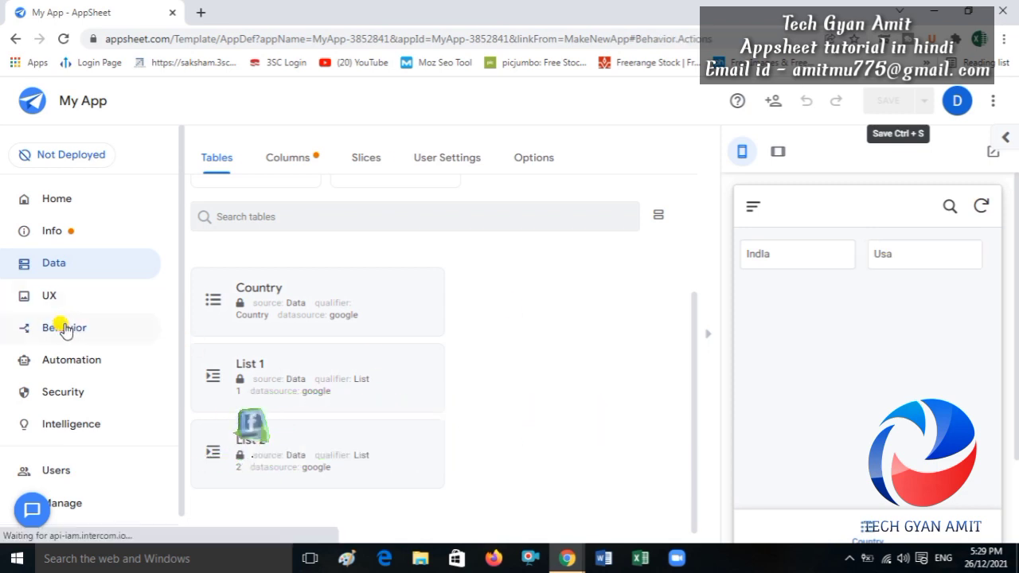
pyautogui.click(238, 269)
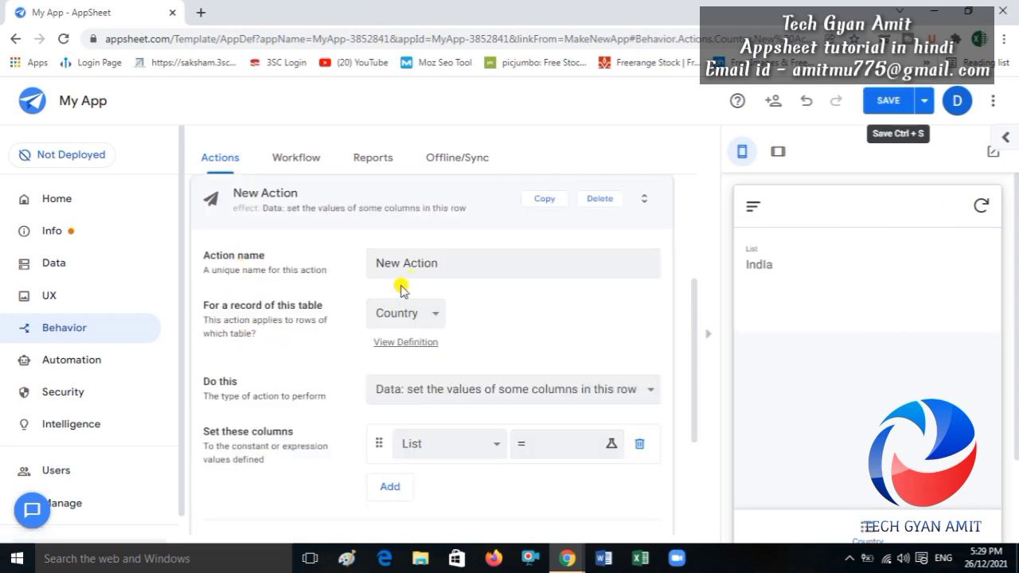
pyautogui.tripleClick(406, 261)
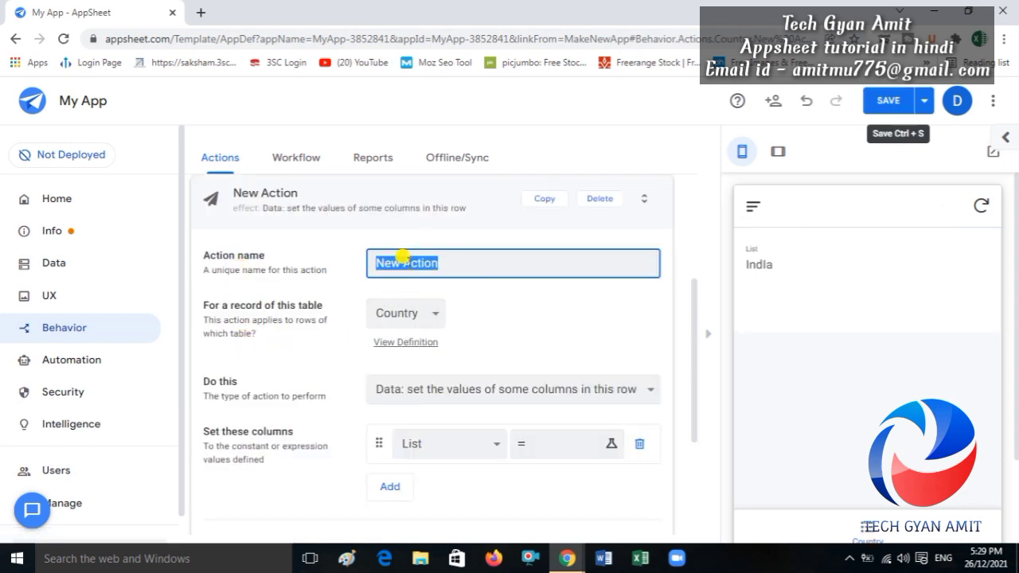
pyautogui.write('Show State')
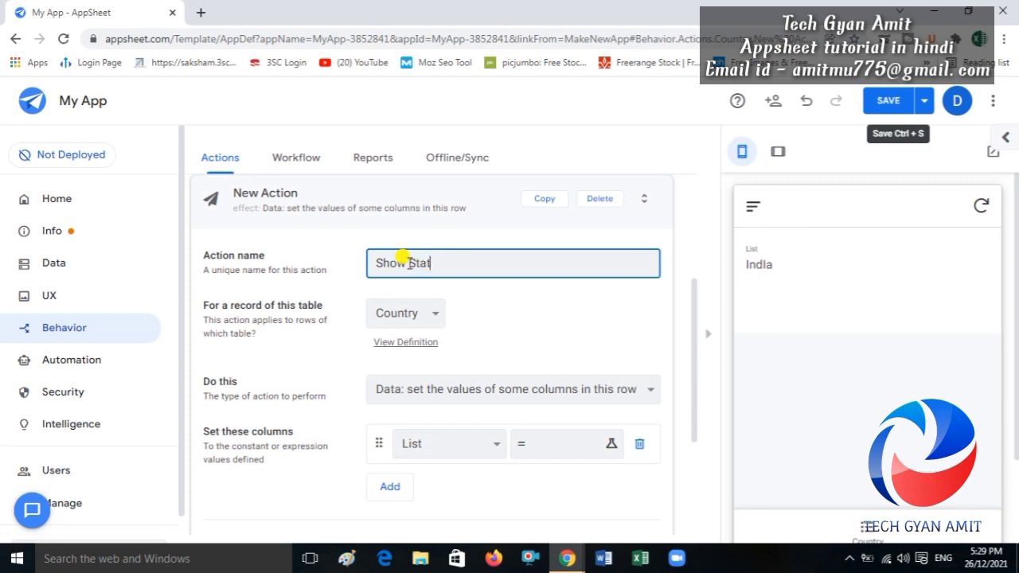
pyautogui.click(408, 316)
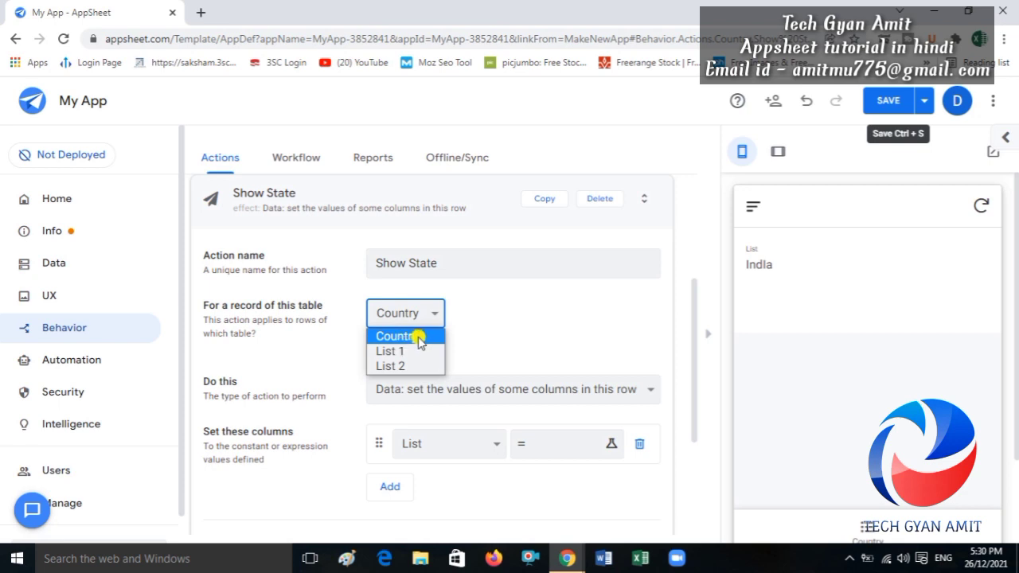
pyautogui.click(418, 337)
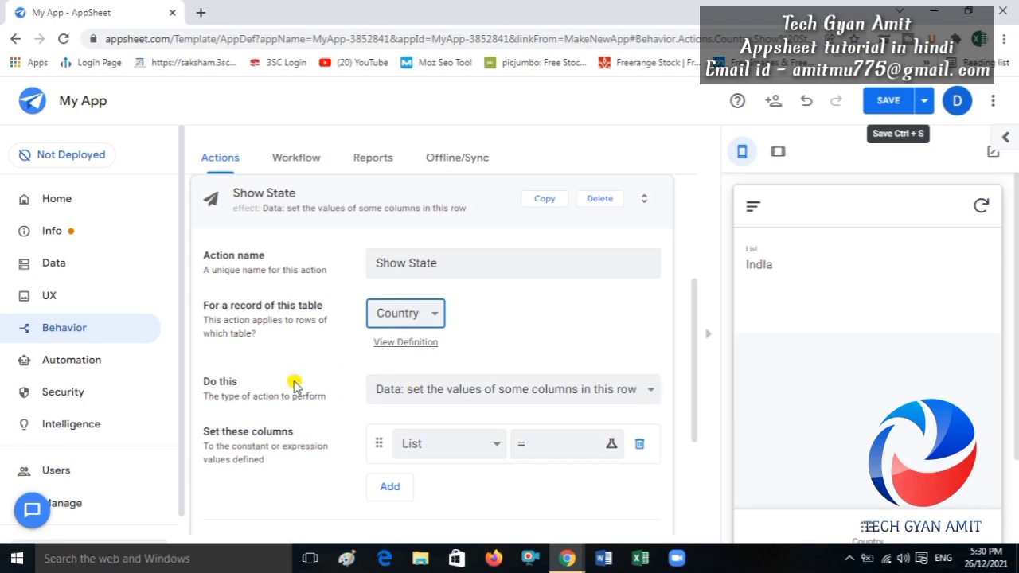
pyautogui.click(430, 390)
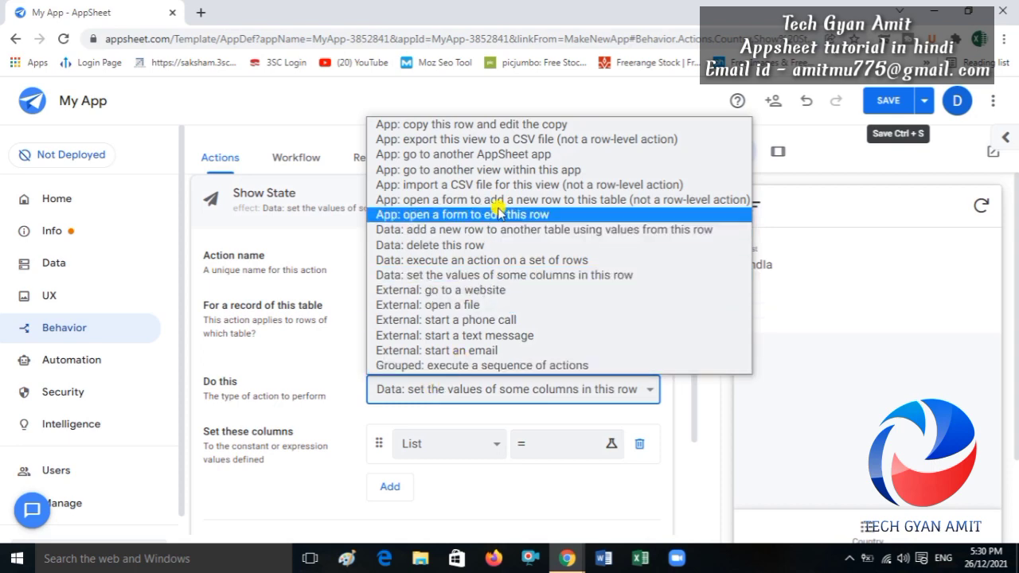
pyautogui.click(474, 171)
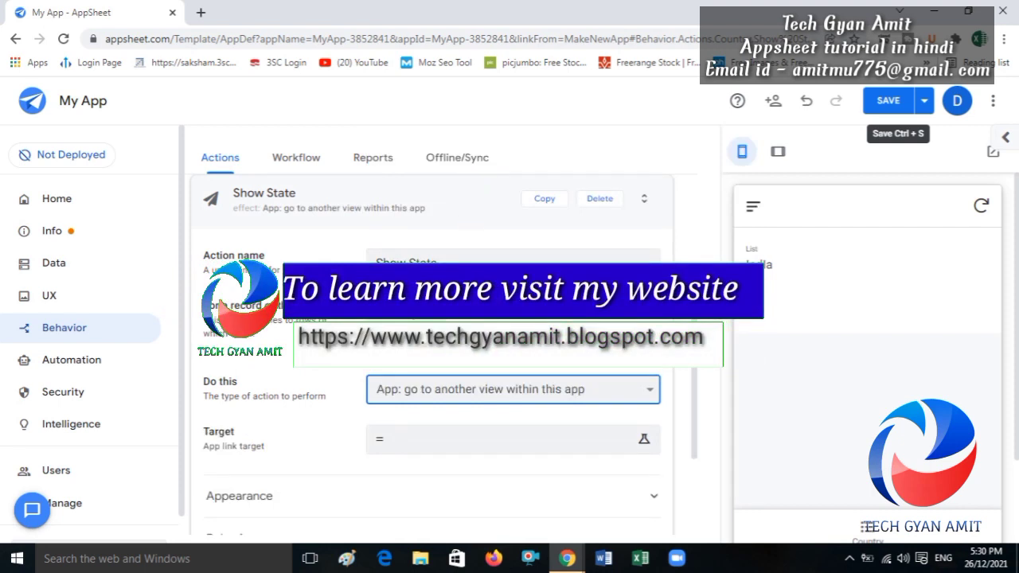
# Step: Try entering LINKTOVIEW() as the action's Target expression, then close the Expression Assistant
pyautogui.click(410, 443)
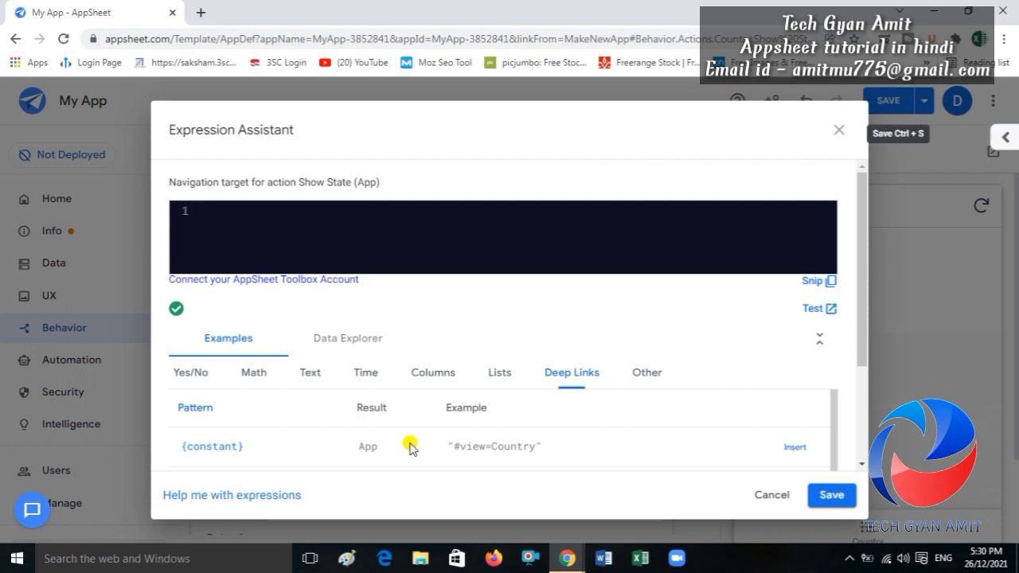
pyautogui.write('Link')
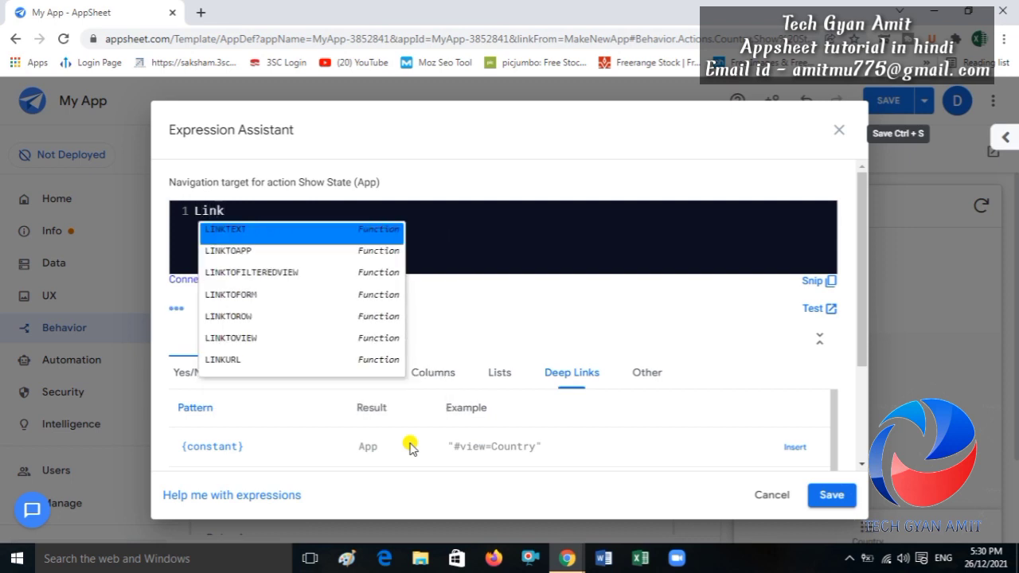
pyautogui.press('Down')
pyautogui.press('Down')
pyautogui.press('Down')
pyautogui.press('Down')
pyautogui.press('Down')
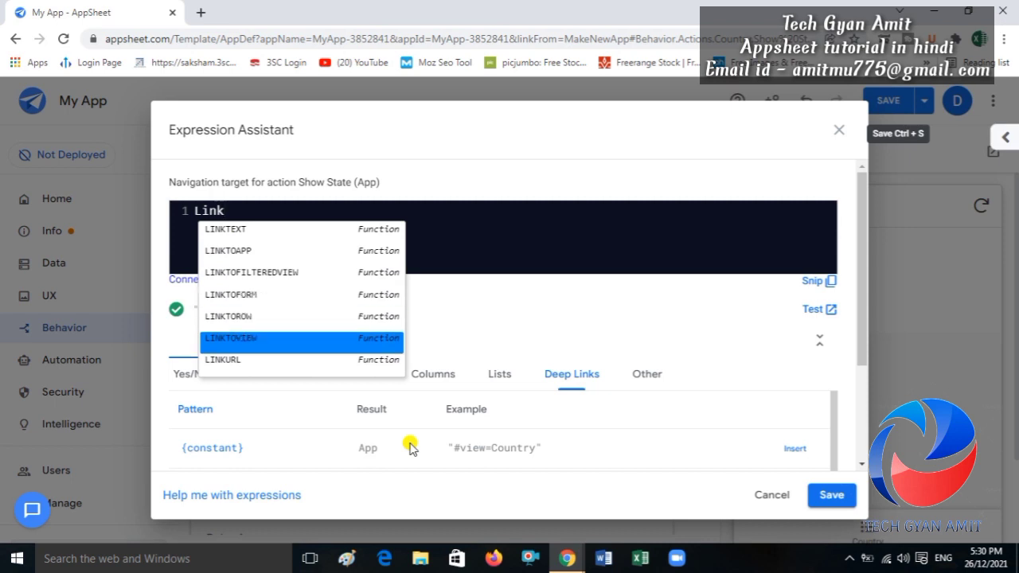
pyautogui.press('Return')
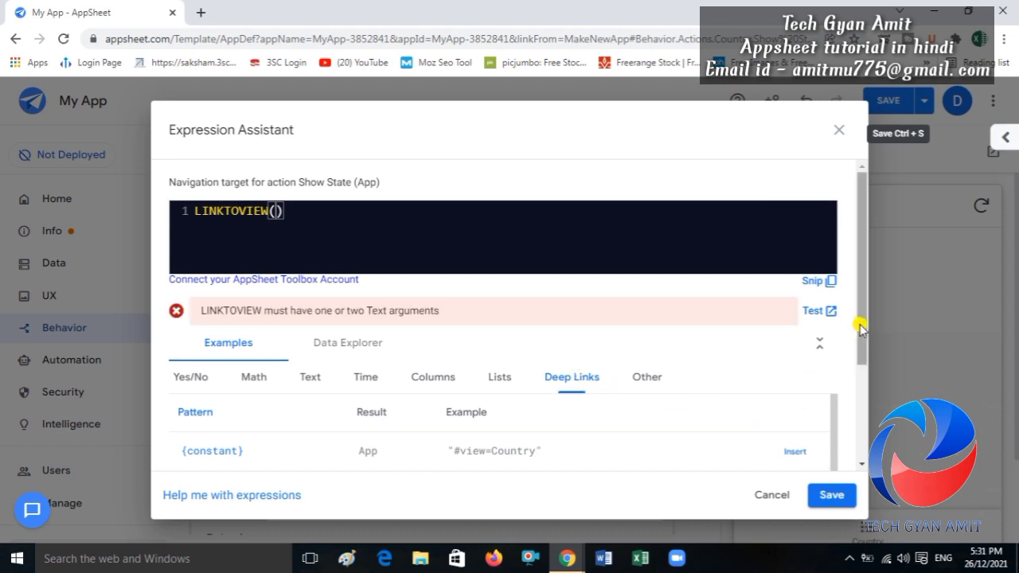
pyautogui.moveTo(861, 326); pyautogui.dragTo(861, 430)
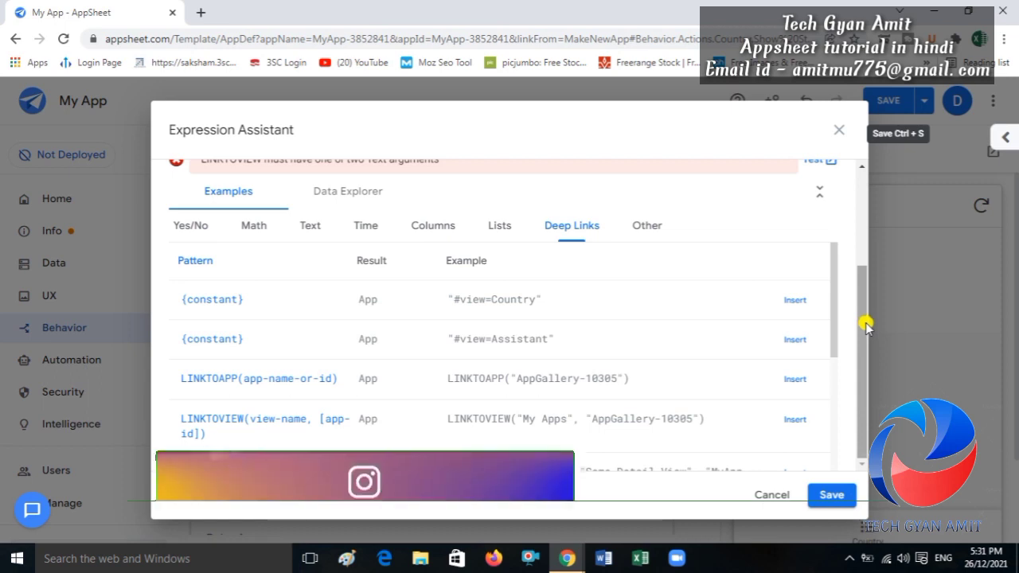
pyautogui.moveTo(866, 324); pyautogui.dragTo(867, 229)
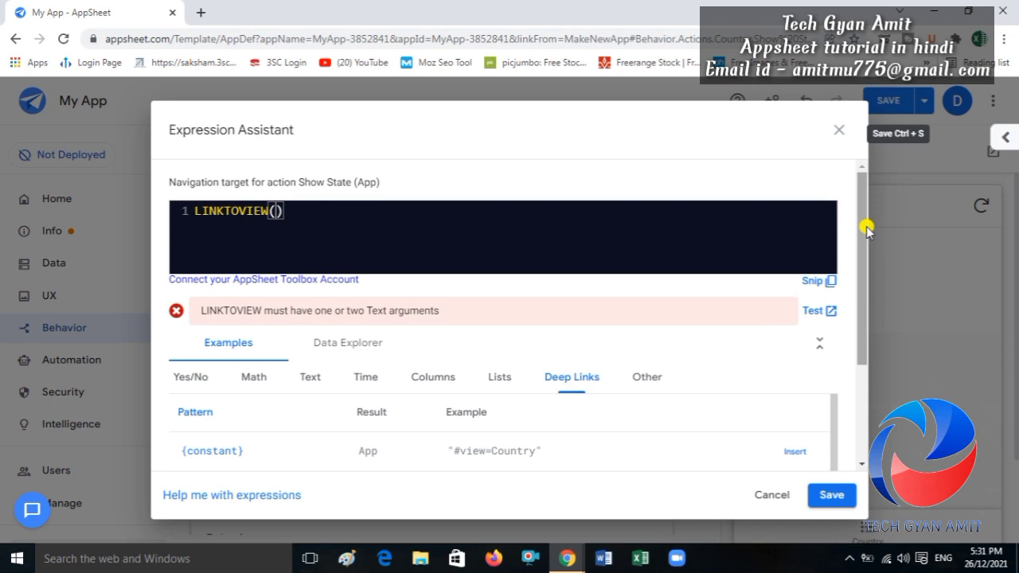
pyautogui.click(838, 134)
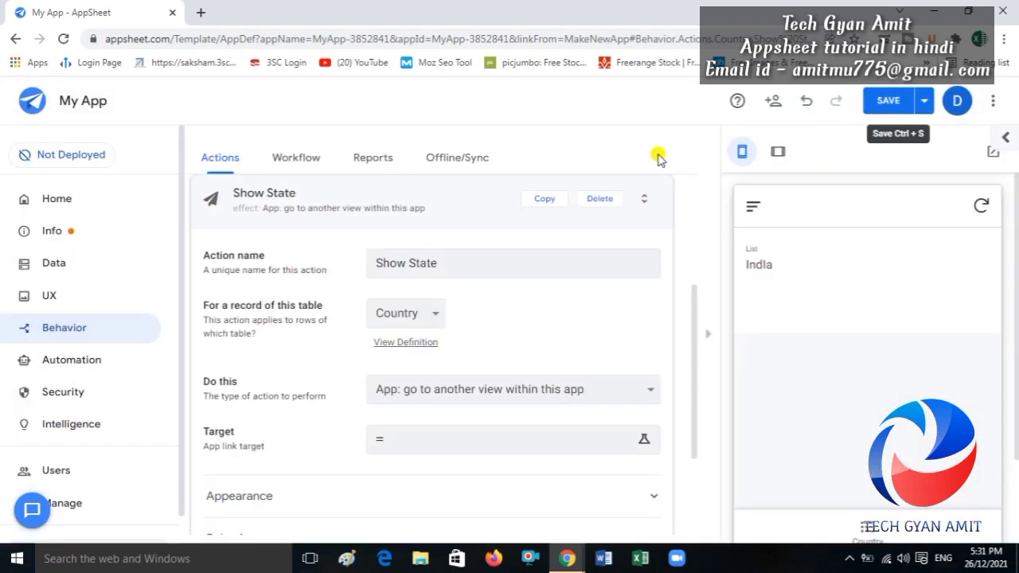
# Step: Review the UX views, including the Country view and the system detail views, then return to the actions list
pyautogui.click(50, 298)
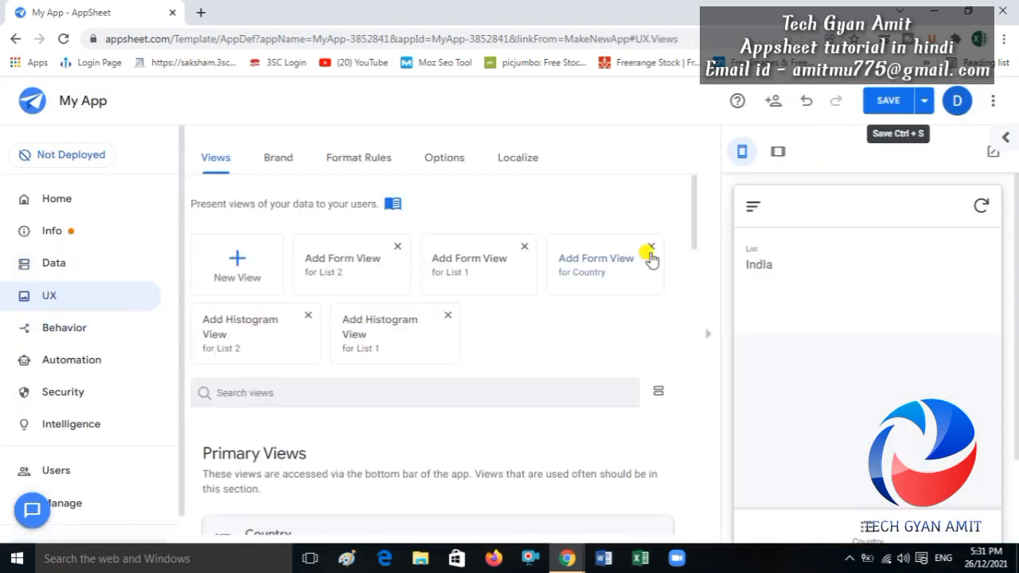
pyautogui.moveTo(693, 231); pyautogui.dragTo(698, 291)
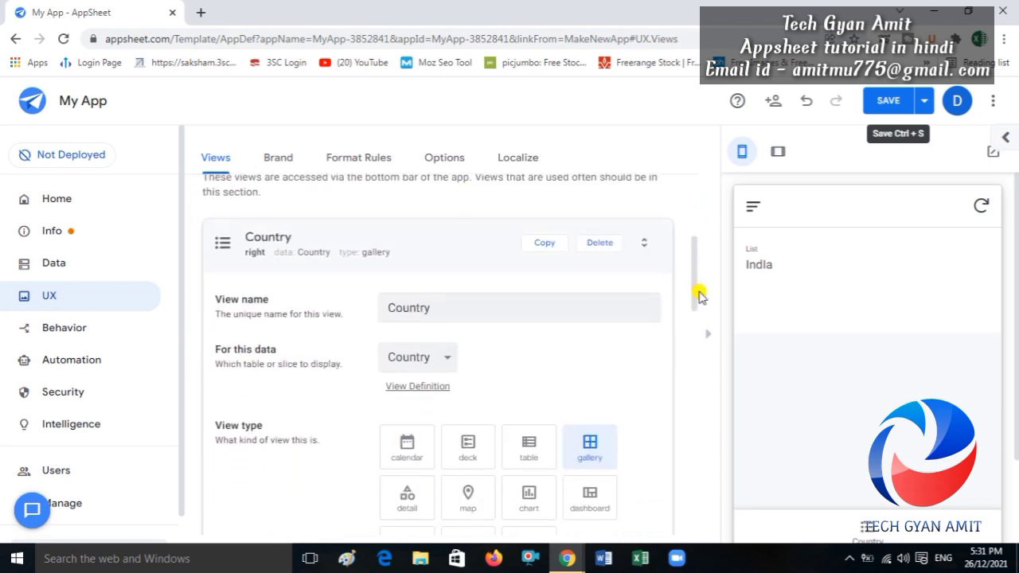
pyautogui.click(428, 236)
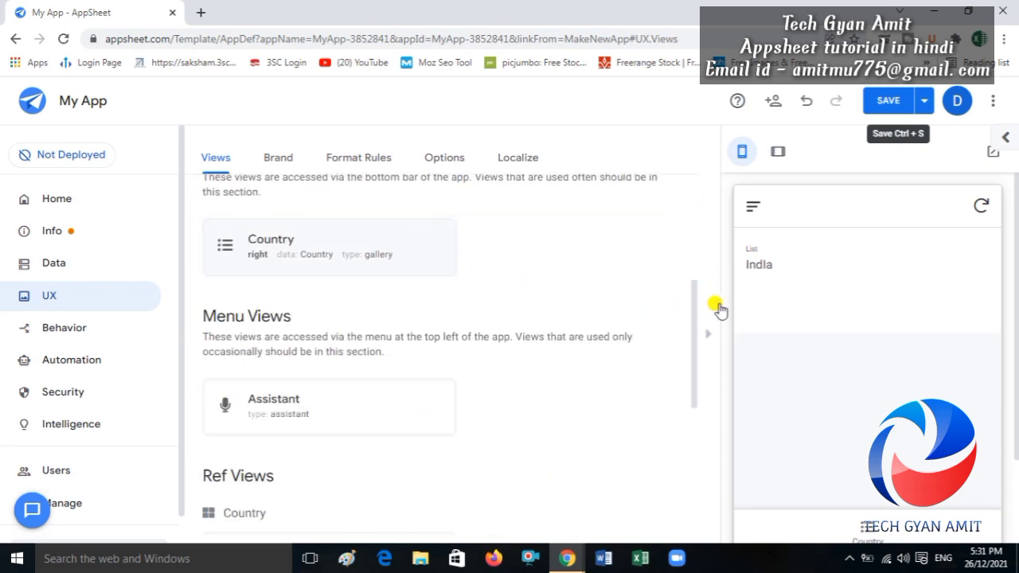
pyautogui.moveTo(697, 326); pyautogui.dragTo(694, 471)
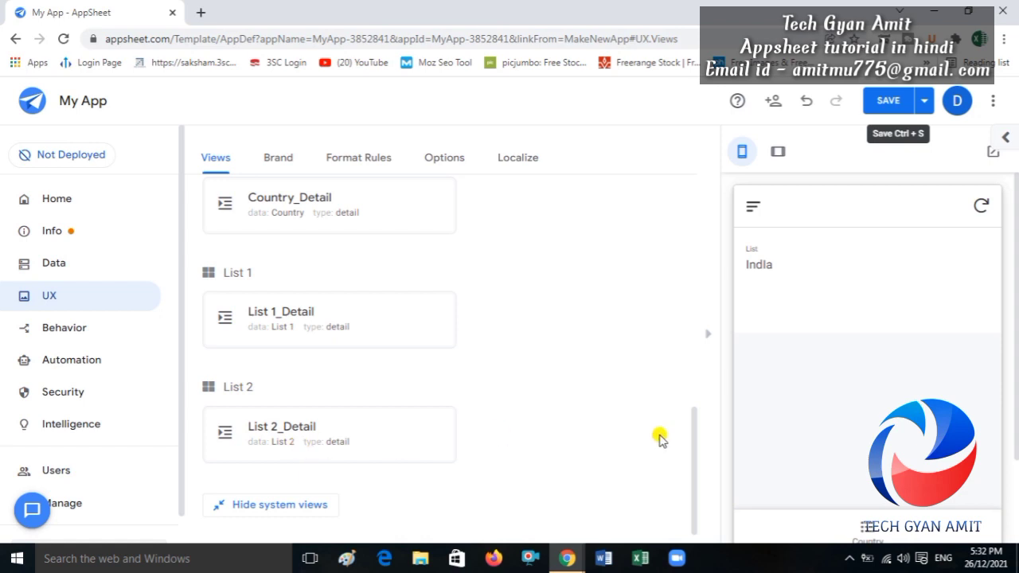
pyautogui.moveTo(694, 443); pyautogui.dragTo(694, 216)
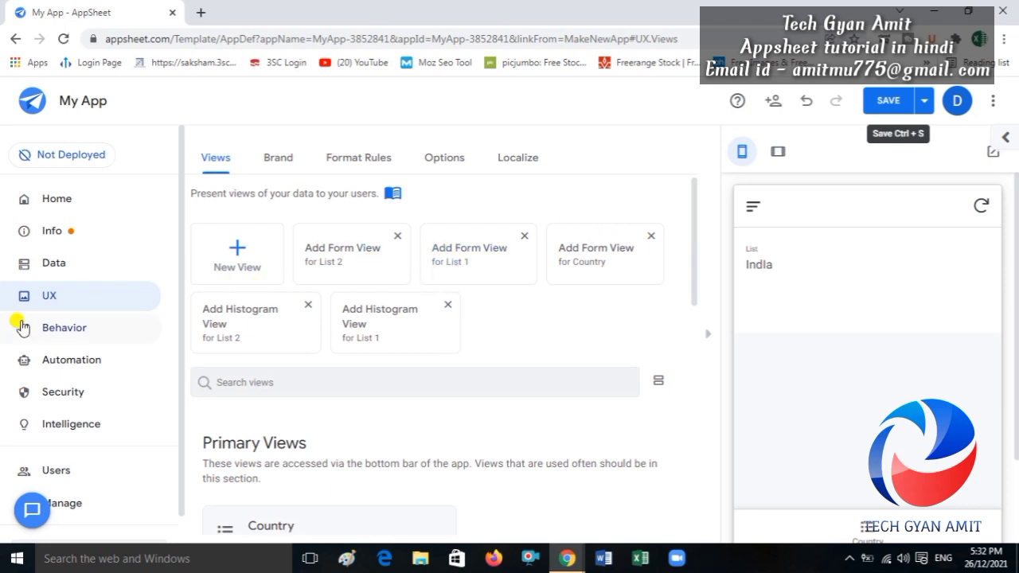
pyautogui.click(63, 329)
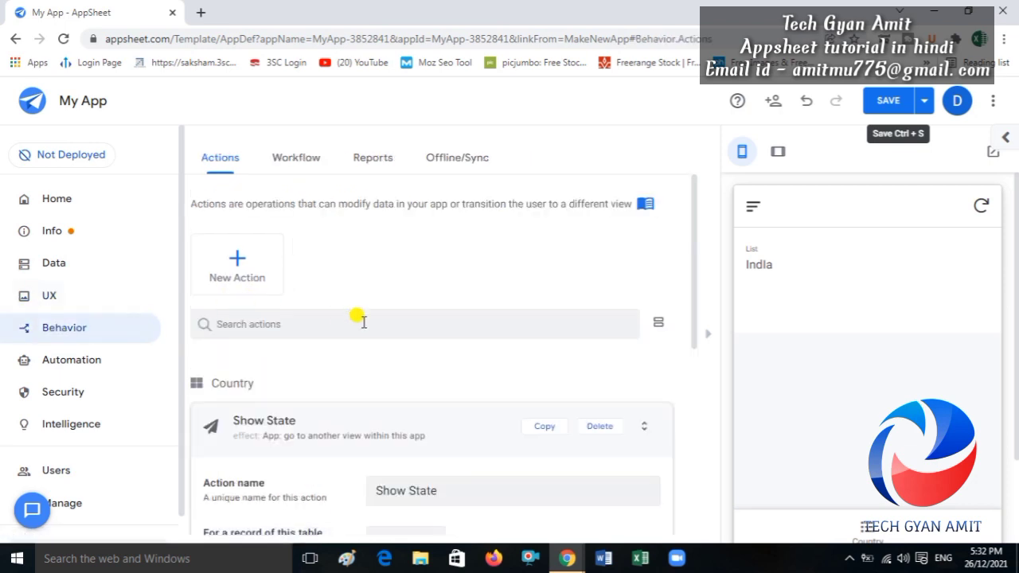
# Step: Open the Show State action's Target expression and enter LINKTOVIEW(List 1_Detail)
pyautogui.moveTo(693, 314); pyautogui.dragTo(690, 416)
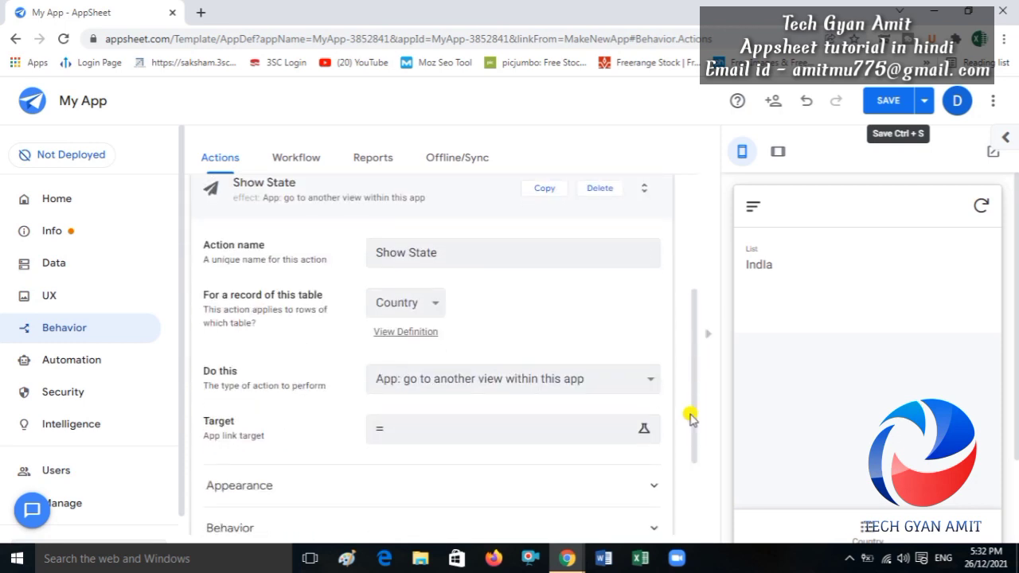
pyautogui.click(507, 434)
pyautogui.write('lin')
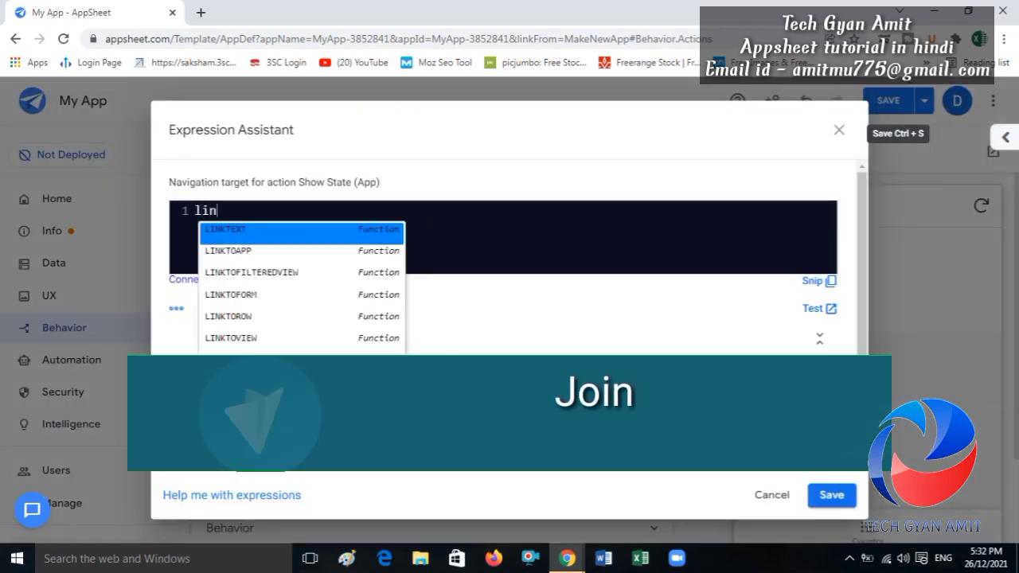
pyautogui.write('kto')
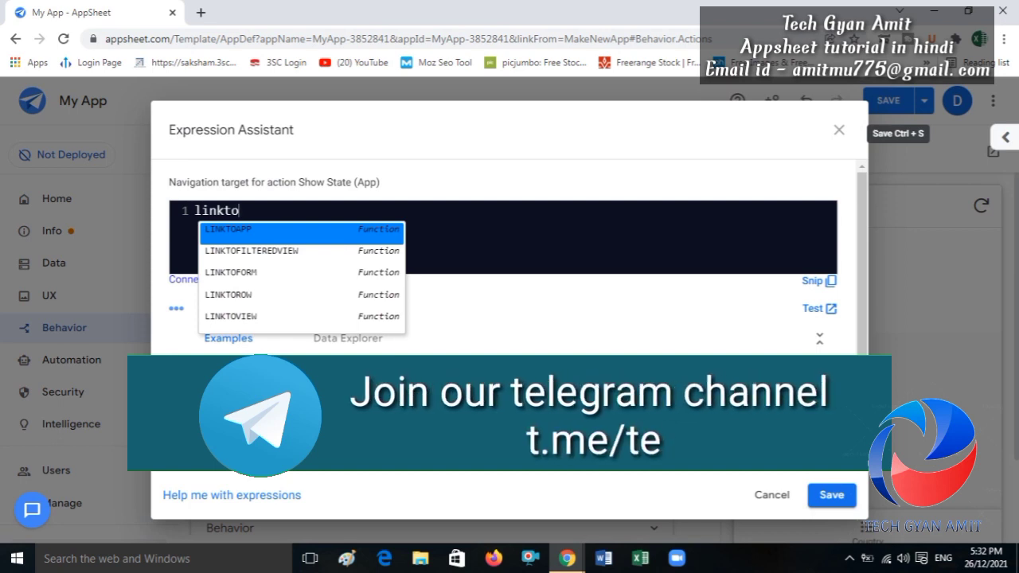
pyautogui.click(253, 318)
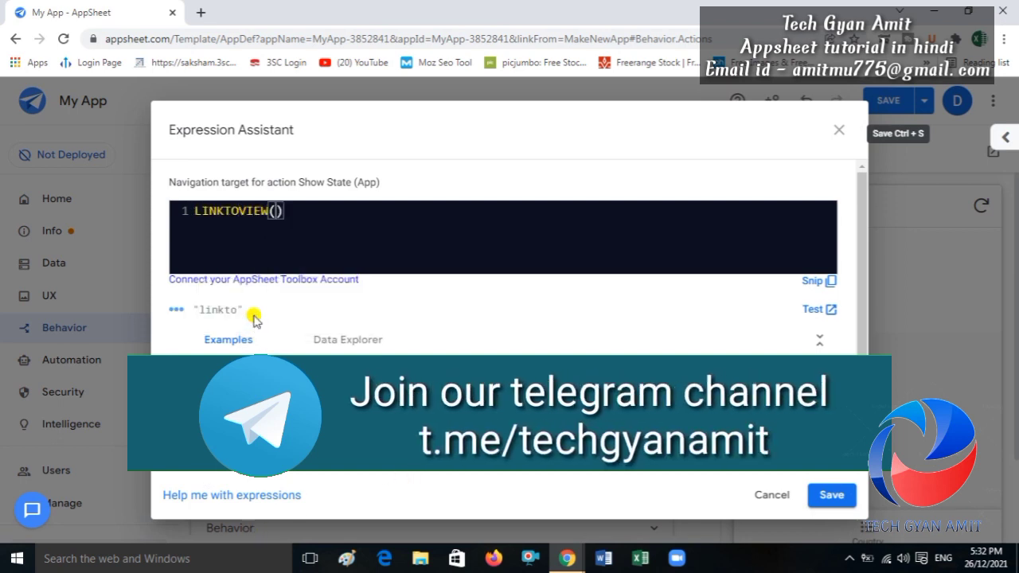
pyautogui.write('lisdt')
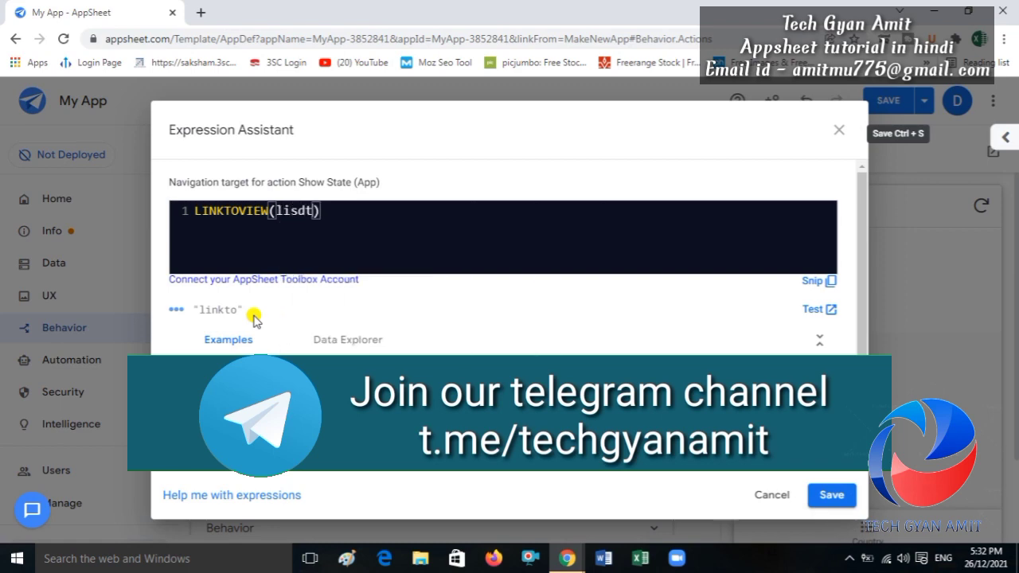
pyautogui.press('BackSpace')
pyautogui.press('BackSpace')
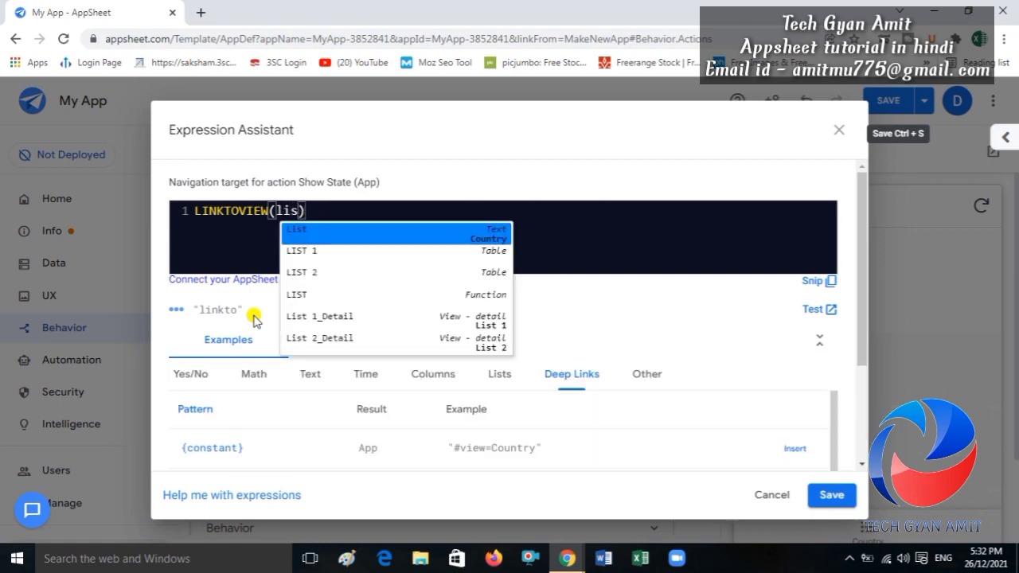
pyautogui.press('Down')
pyautogui.press('Down')
pyautogui.press('Down')
pyautogui.press('Down')
pyautogui.press('Return')
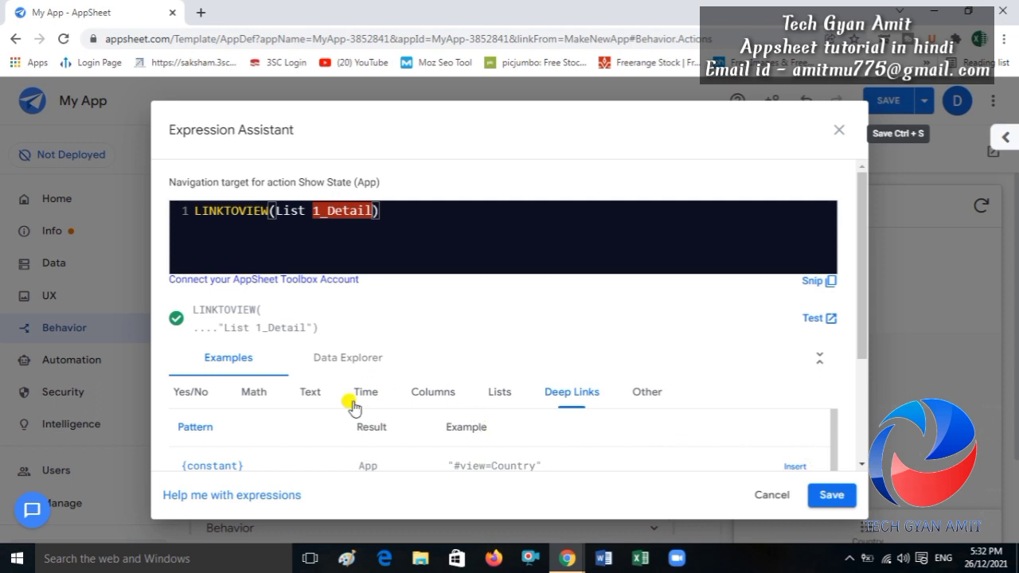
# Step: Begin wrapping the expression in an IF by inserting if([_Thisrow]. before LINKTOVIEW
pyautogui.click(194, 210)
pyautogui.write('if(')
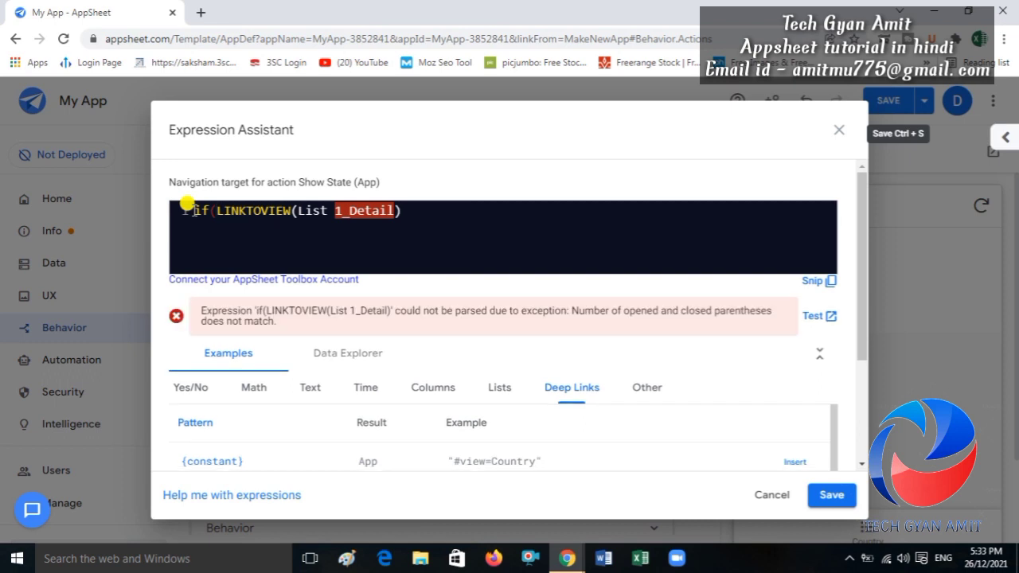
pyautogui.write('[_Th')
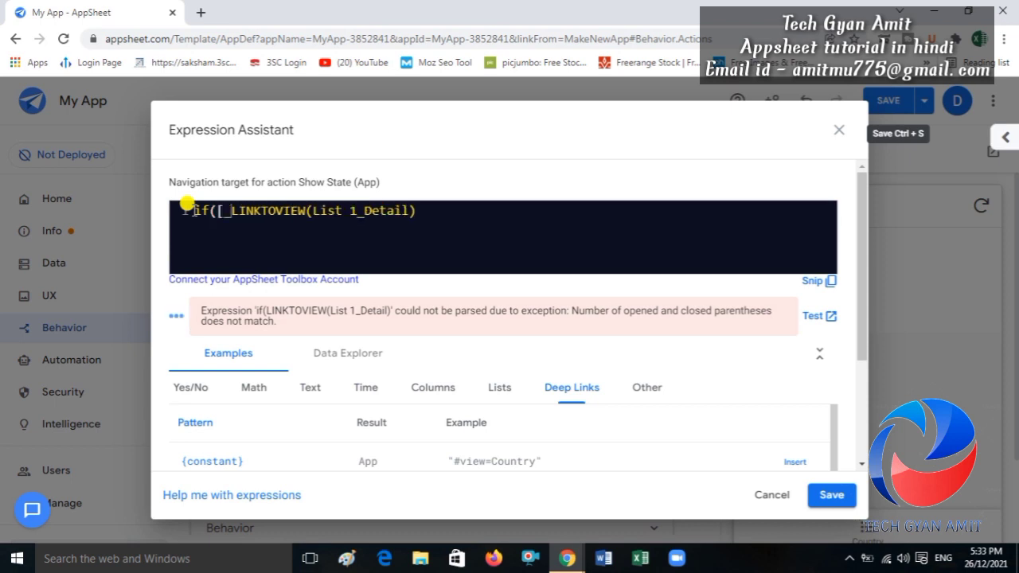
pyautogui.write('isrow')
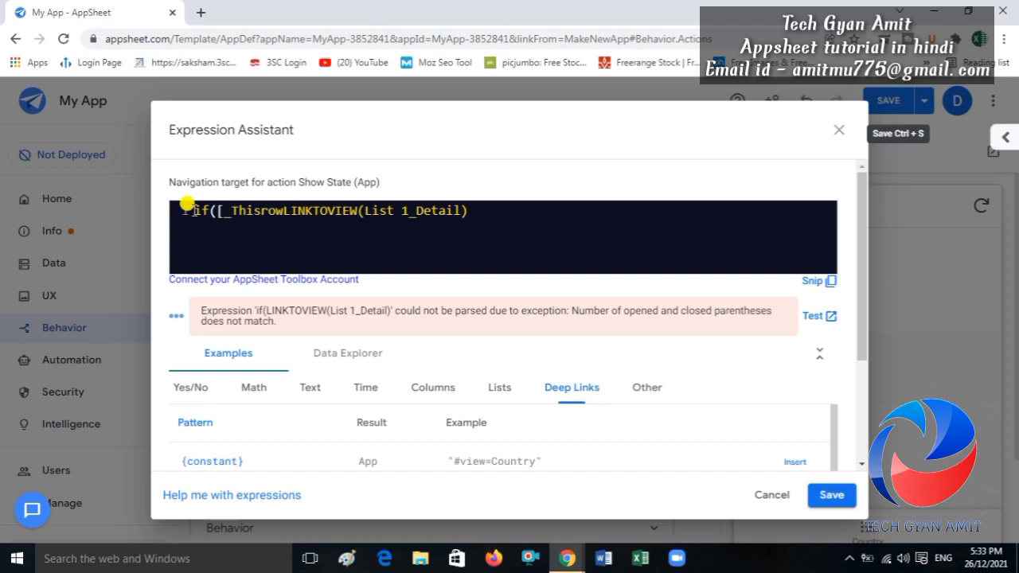
pyautogui.write('].')
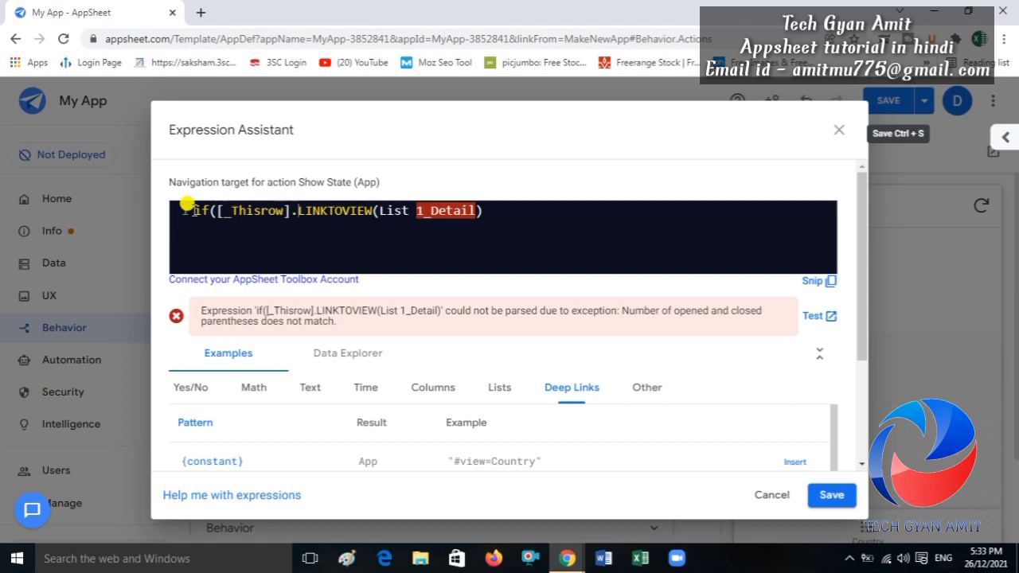
# Step: Switch to the Data spreadsheet to check the List 2 and Country sheets, then return to the Expression Assistant
pyautogui.moveTo(565, 560)
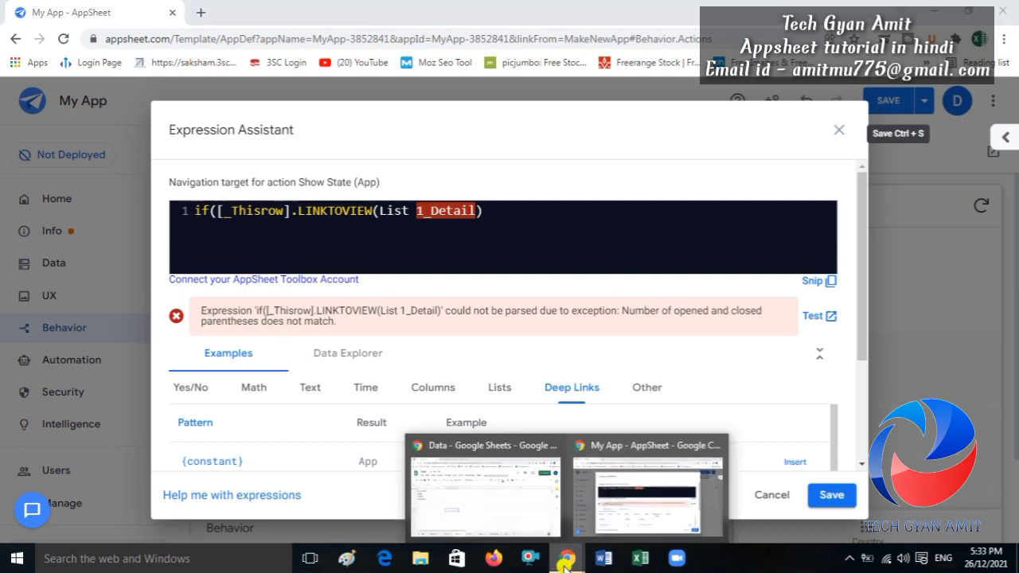
pyautogui.click(509, 500)
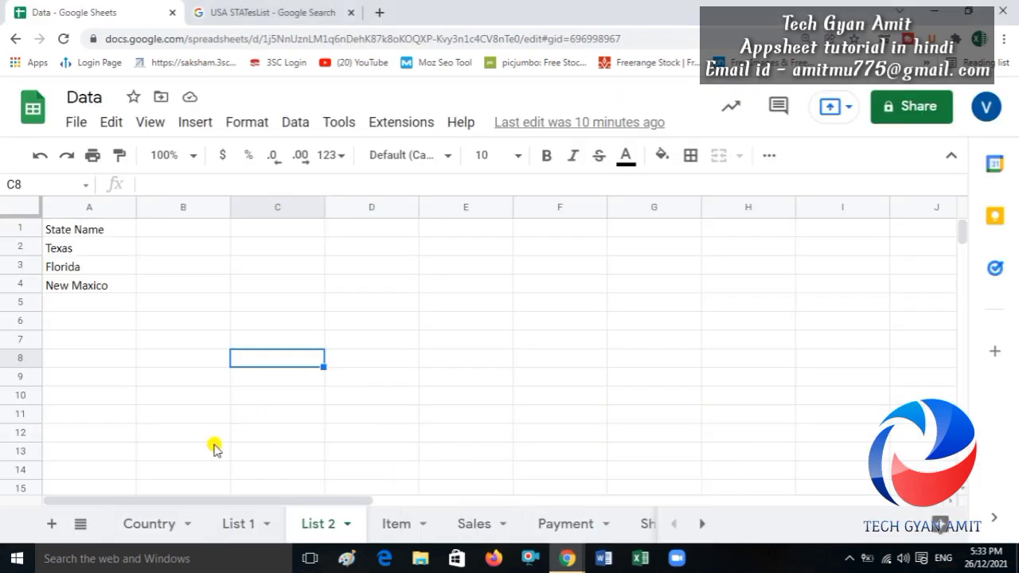
pyautogui.click(158, 526)
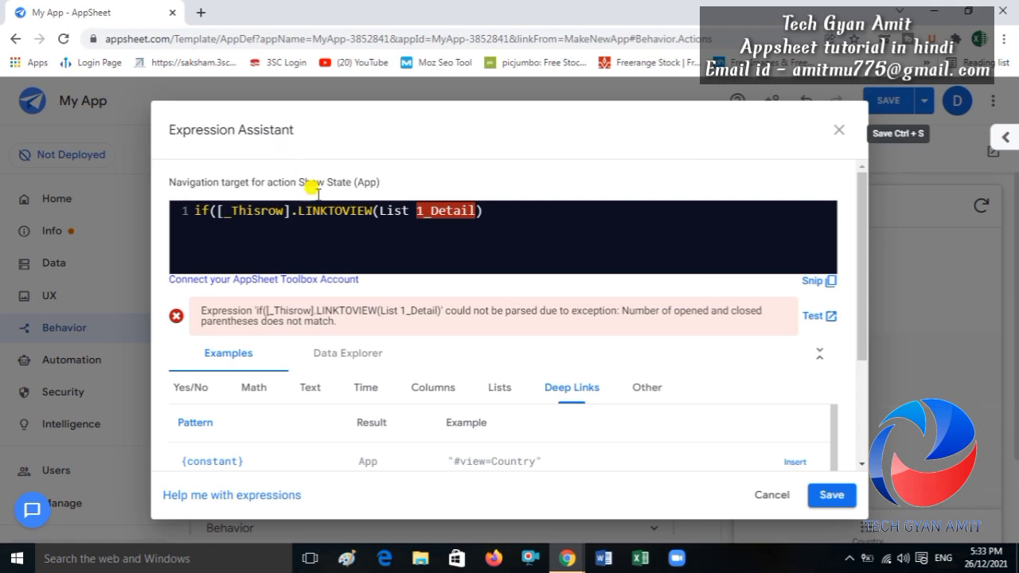
# Step: Complete the IF condition as [_Thisrow].[List]="India" followed by a comma before LINKTOVIEW
pyautogui.write('[List')
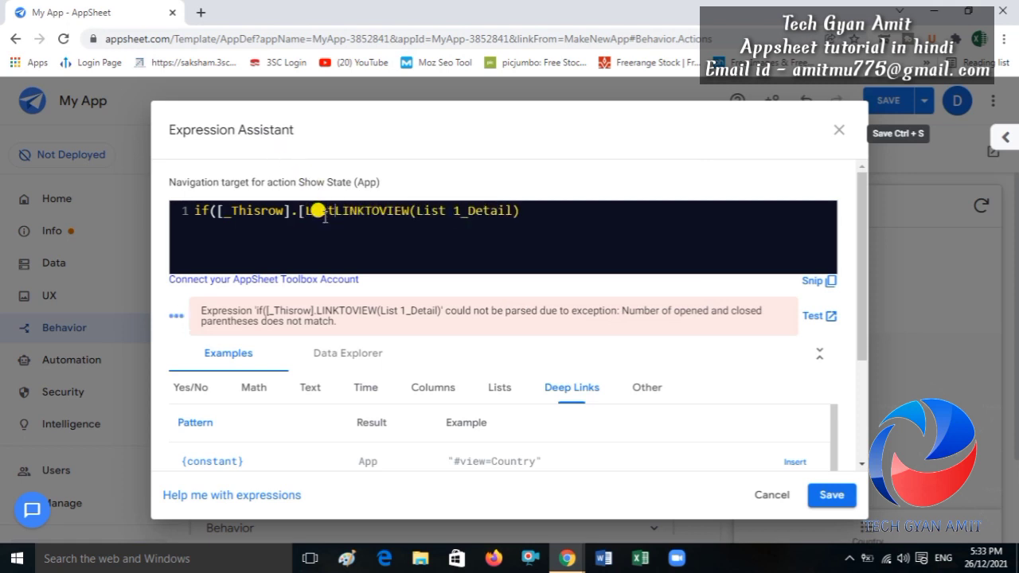
pyautogui.write(']=')
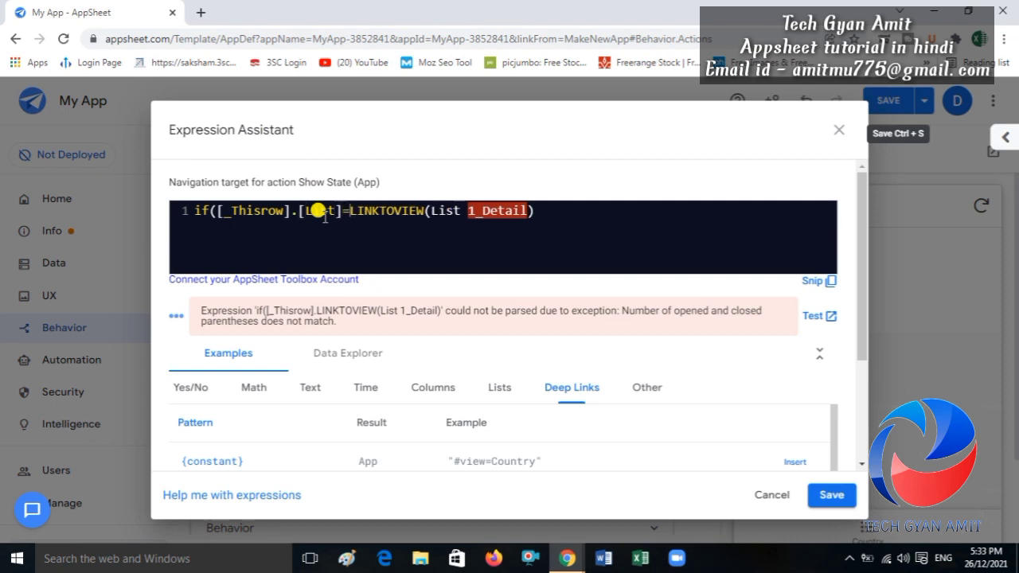
pyautogui.write('"')
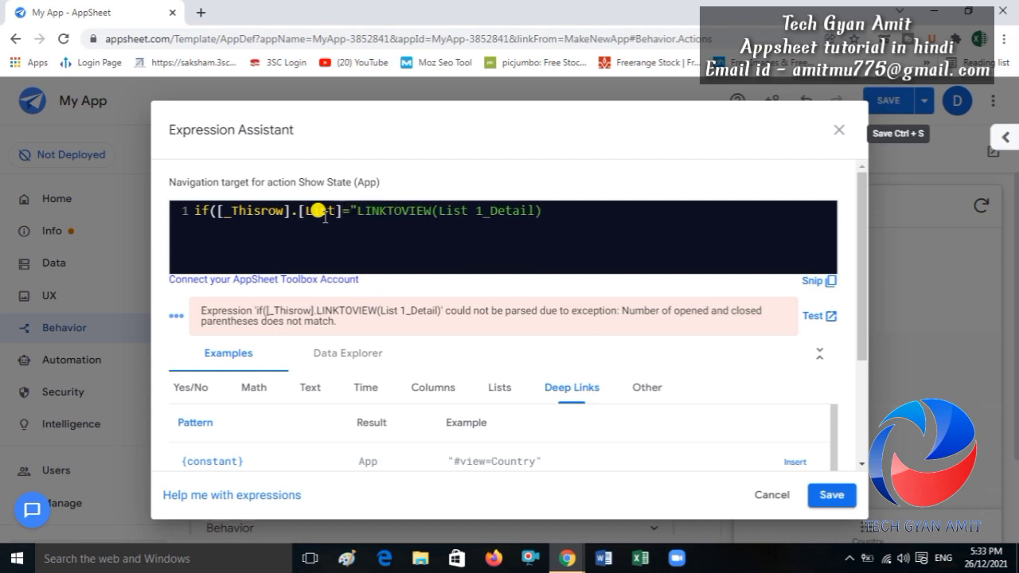
pyautogui.write('India')
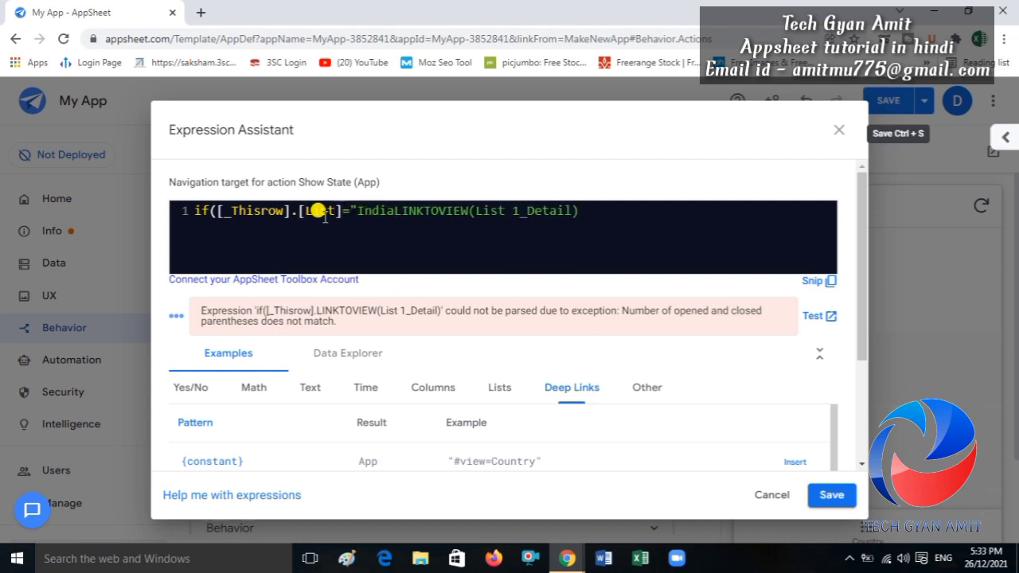
pyautogui.write('"')
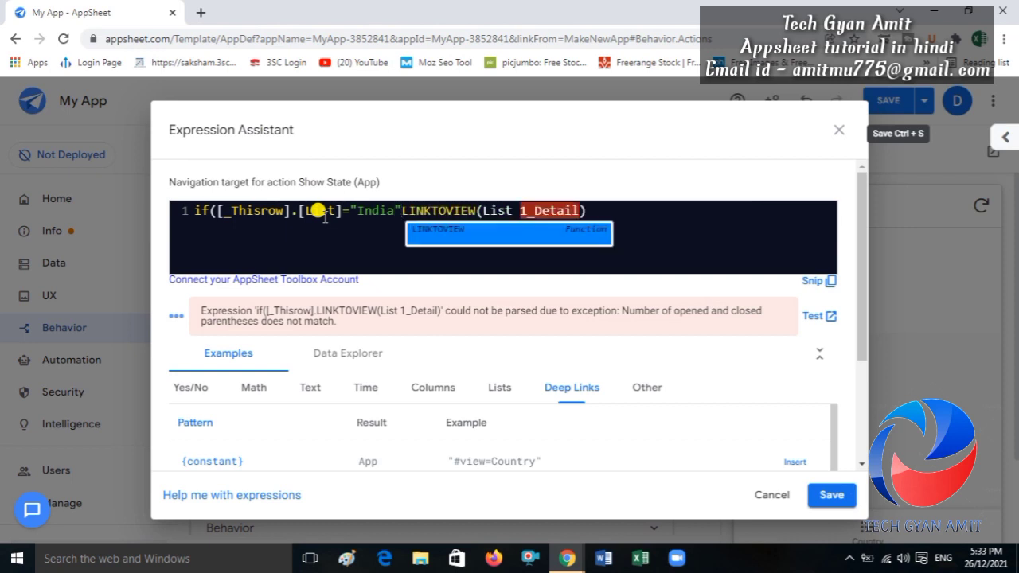
pyautogui.write(',')
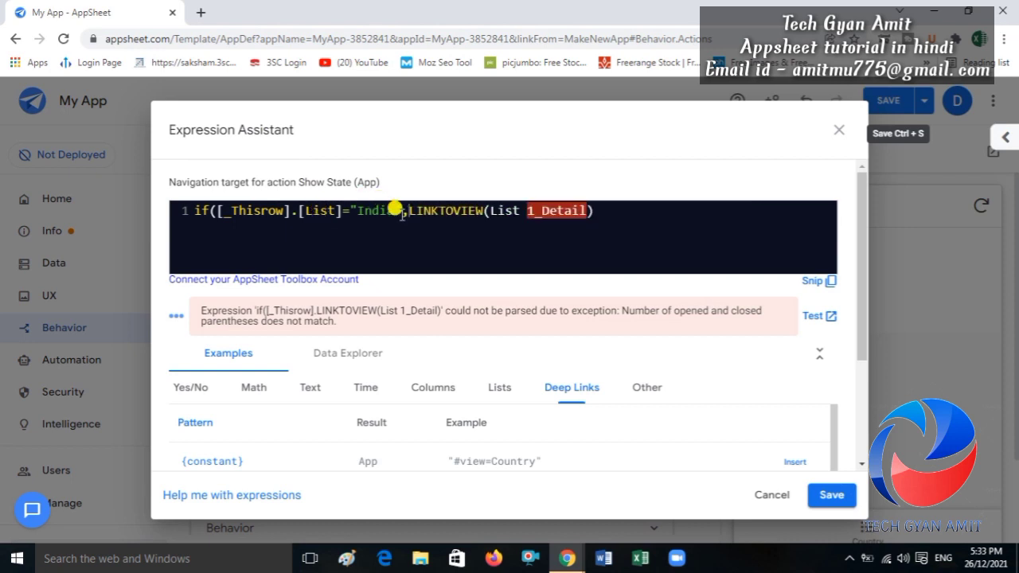
# Step: Add a second LINKTOVIEW function after the first one as the IF's else branch
pyautogui.click(599, 211)
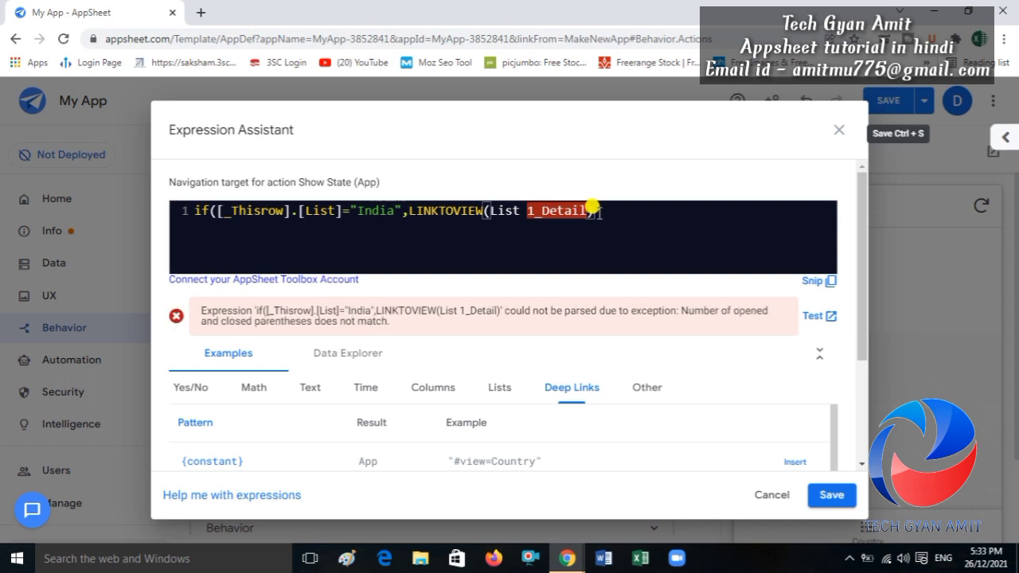
pyautogui.write(',Link')
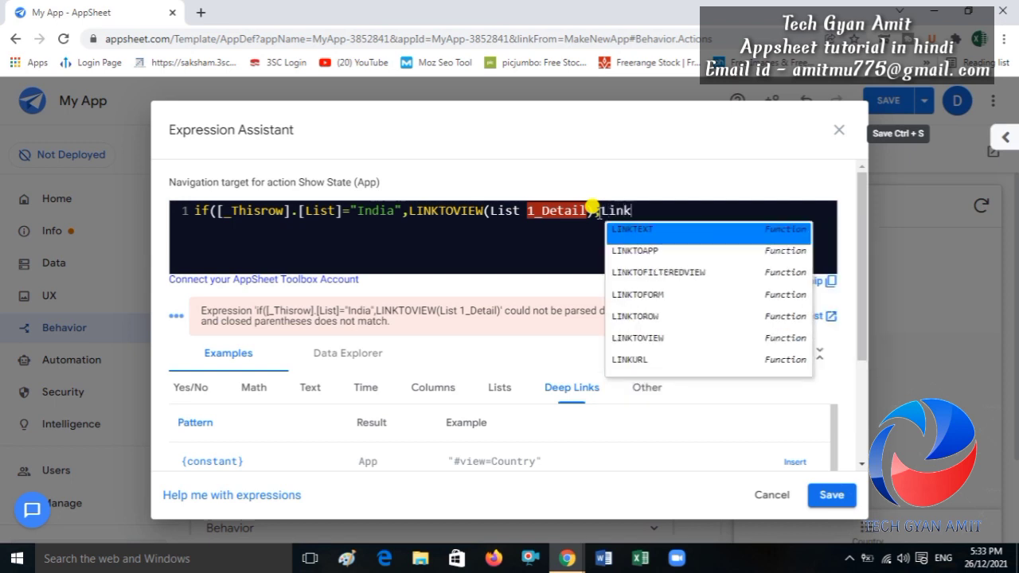
pyautogui.press('Down')
pyautogui.press('Down')
pyautogui.press('Down')
pyautogui.press('Down')
pyautogui.press('Down')
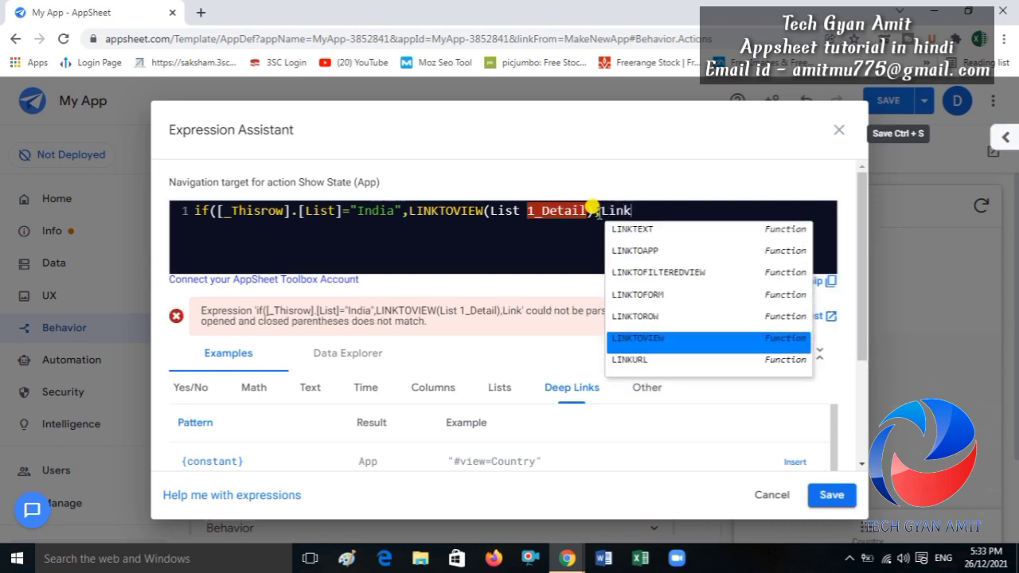
pyautogui.press('Return')
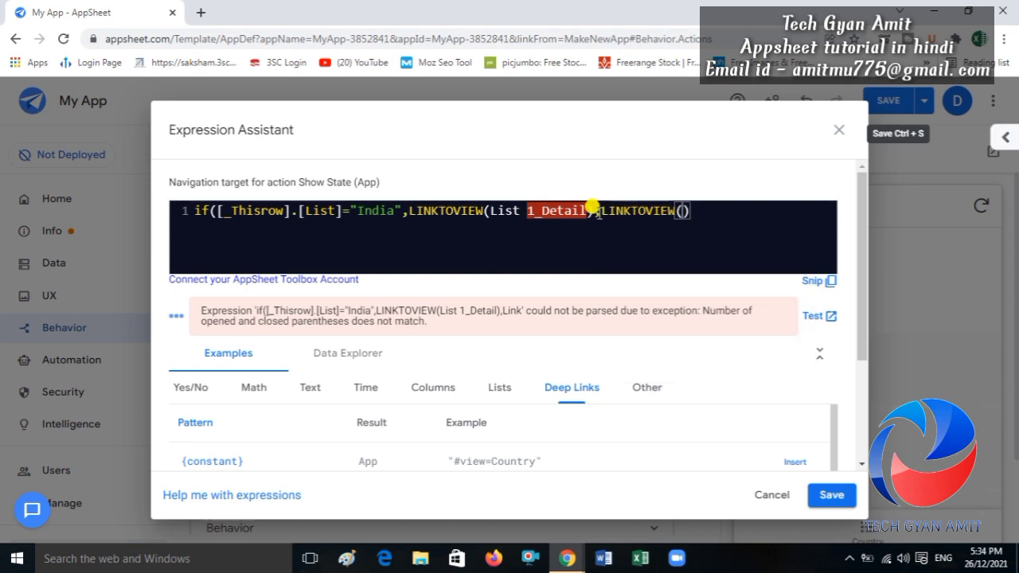
# Step: Set the second LINKTOVIEW target to List 2_Detail and close the IF's parenthesis
pyautogui.write('Lisy')
pyautogui.press('BackSpace')
pyautogui.write('t')
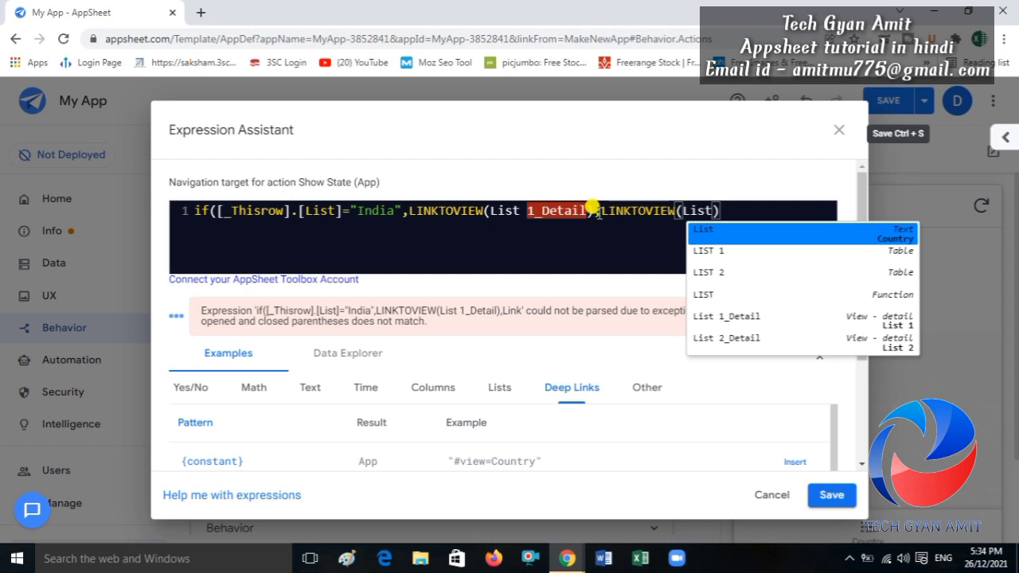
pyautogui.press('Down')
pyautogui.press('Down')
pyautogui.press('Down')
pyautogui.press('Down')
pyautogui.press('Down')
pyautogui.press('Return')
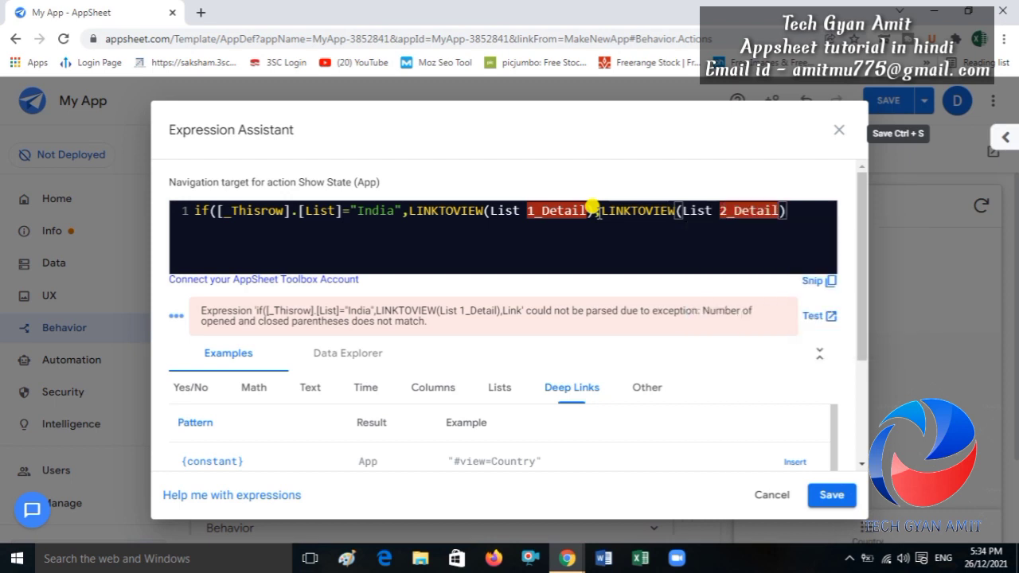
pyautogui.write(')')
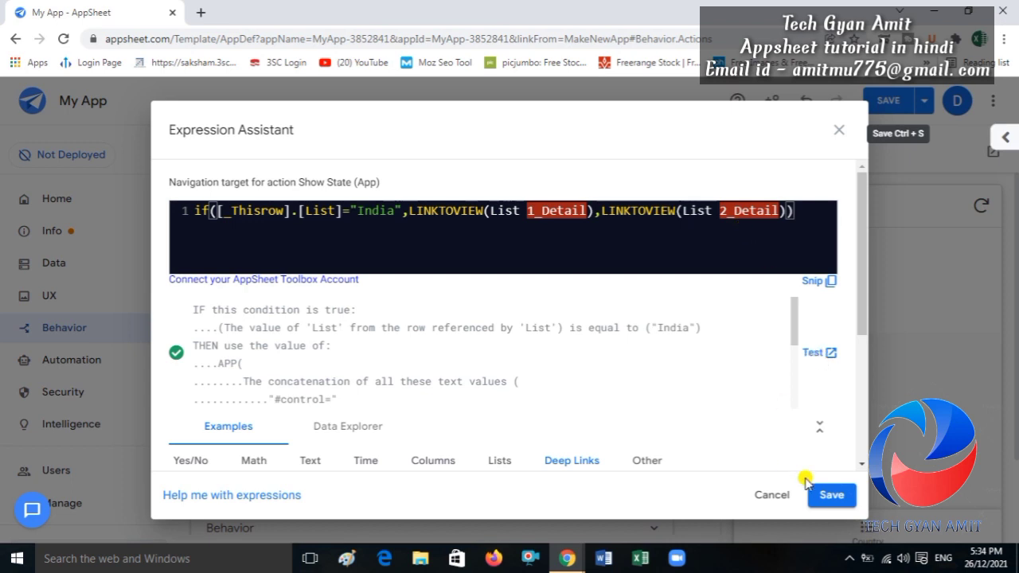
# Step: Save the Target expression and save the app
pyautogui.click(826, 497)
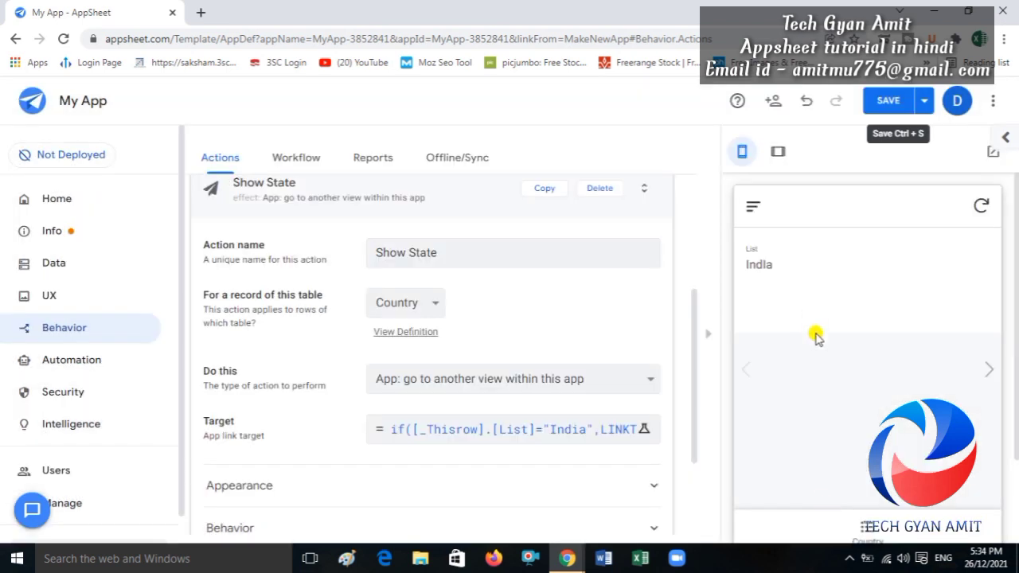
pyautogui.click(891, 102)
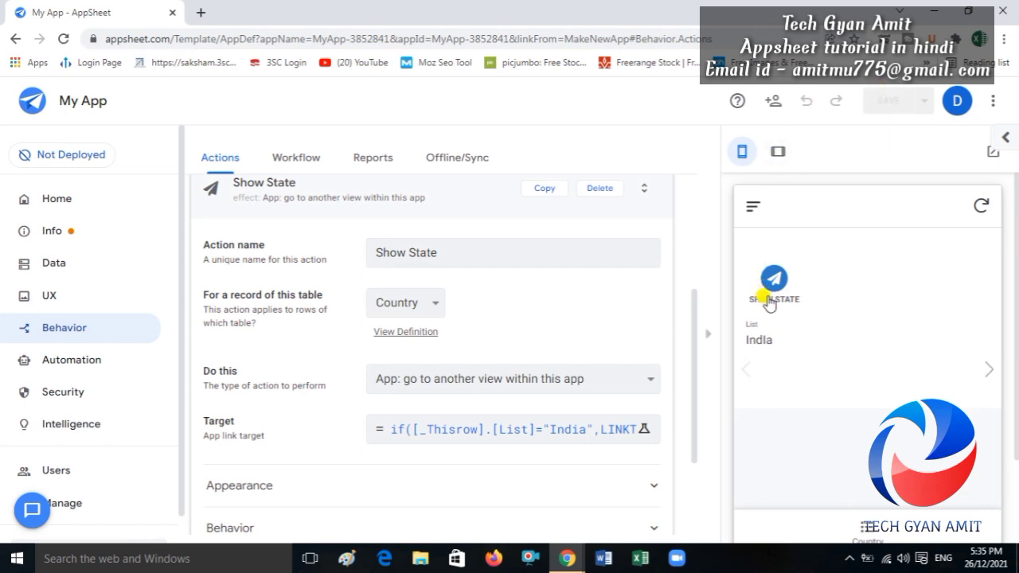
# Step: Test the Show State action on the India record in the app preview and browse through its states
pyautogui.click(867, 527)
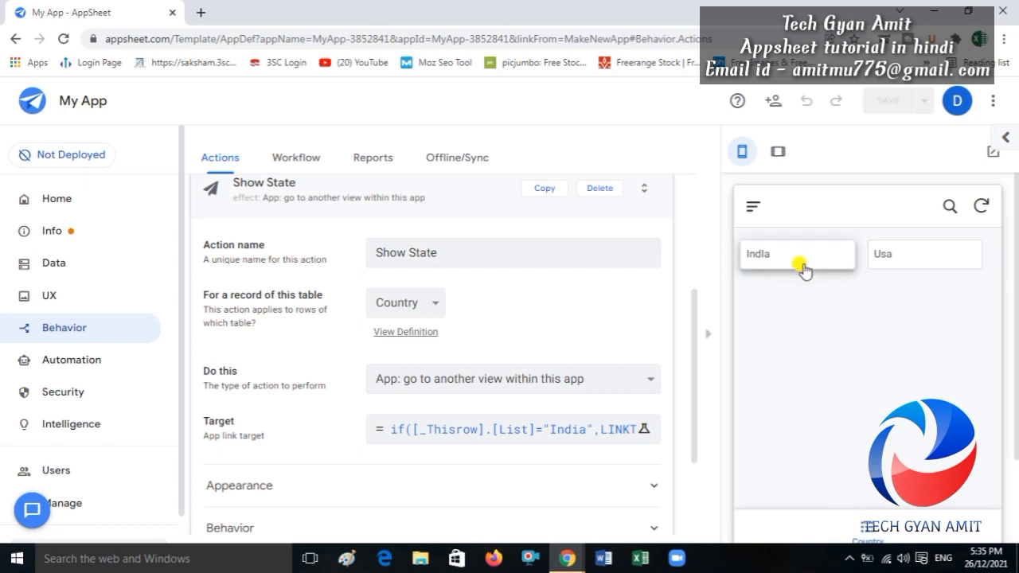
pyautogui.click(792, 264)
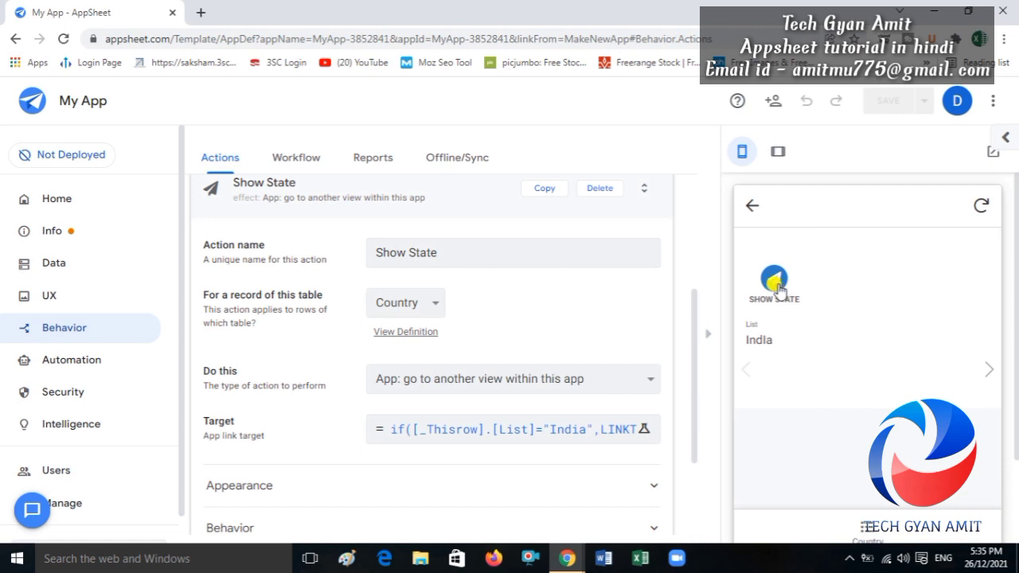
pyautogui.click(779, 288)
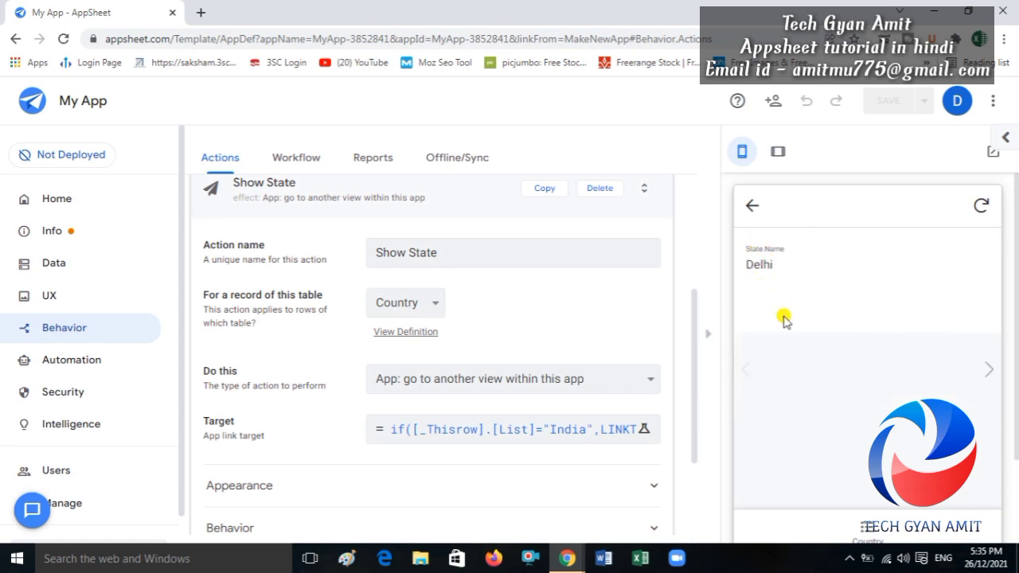
pyautogui.click(986, 371)
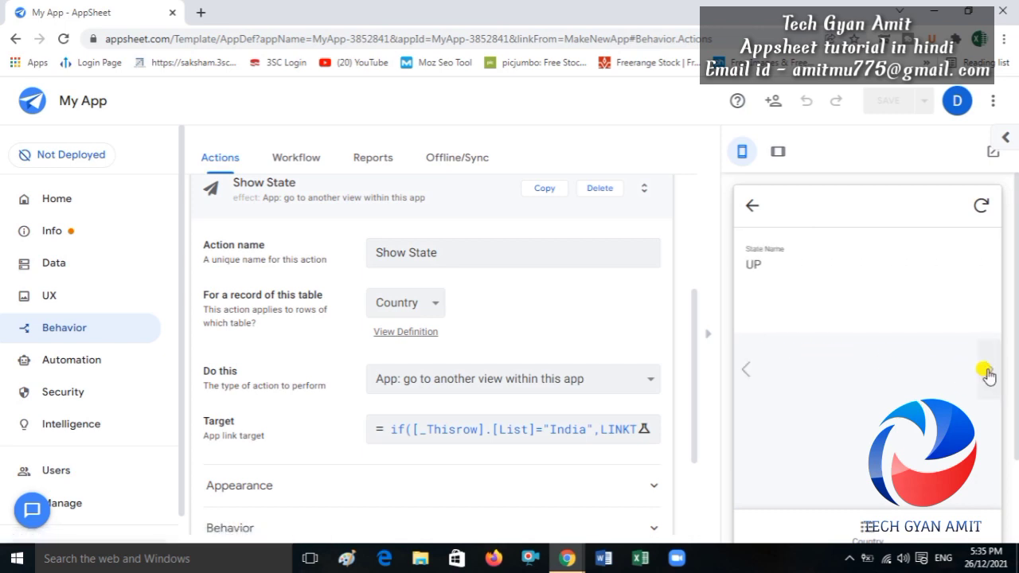
pyautogui.click(988, 376)
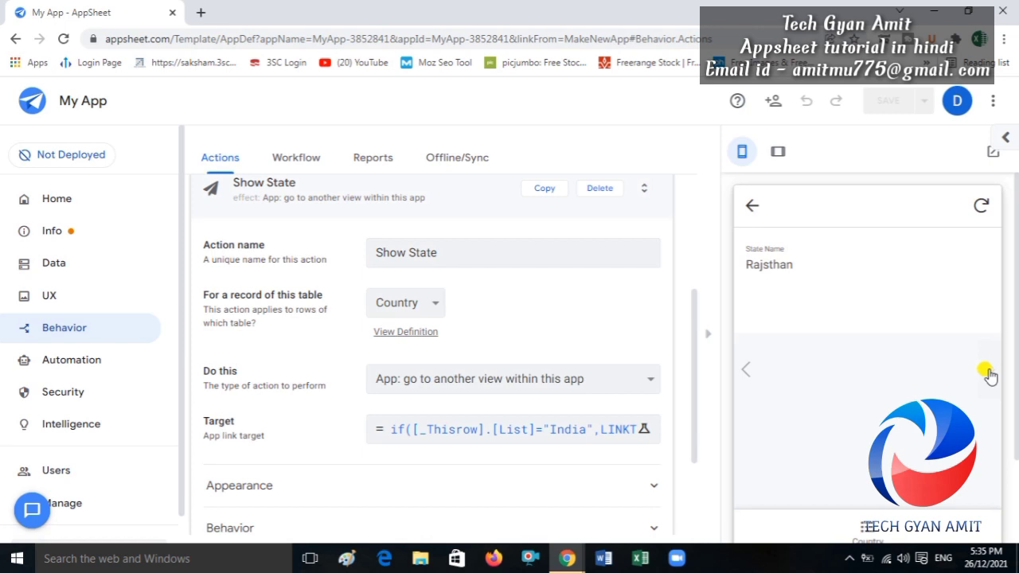
# Step: Create a new gallery view named india State for the List 1 data
pyautogui.click(26, 294)
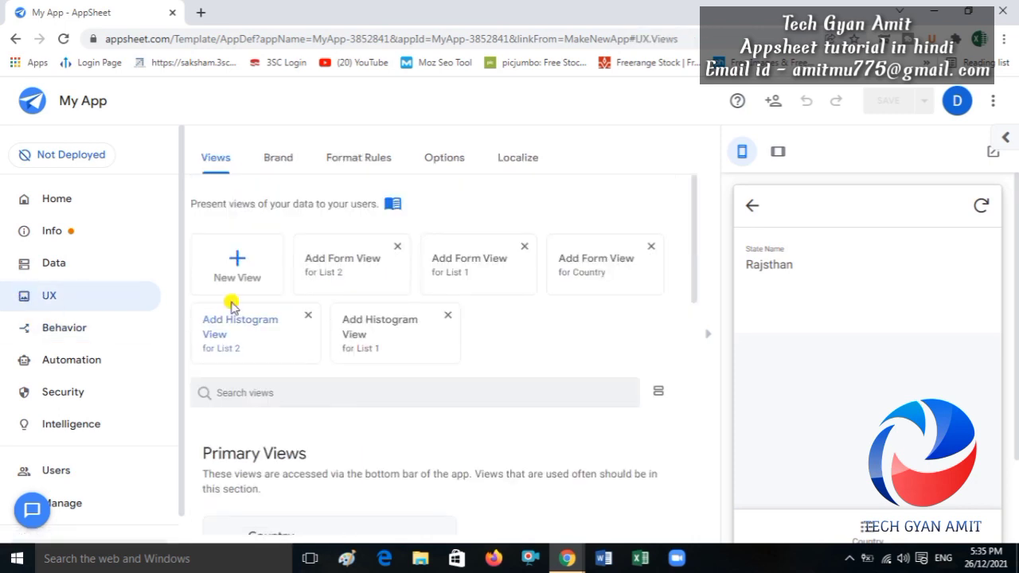
pyautogui.click(230, 273)
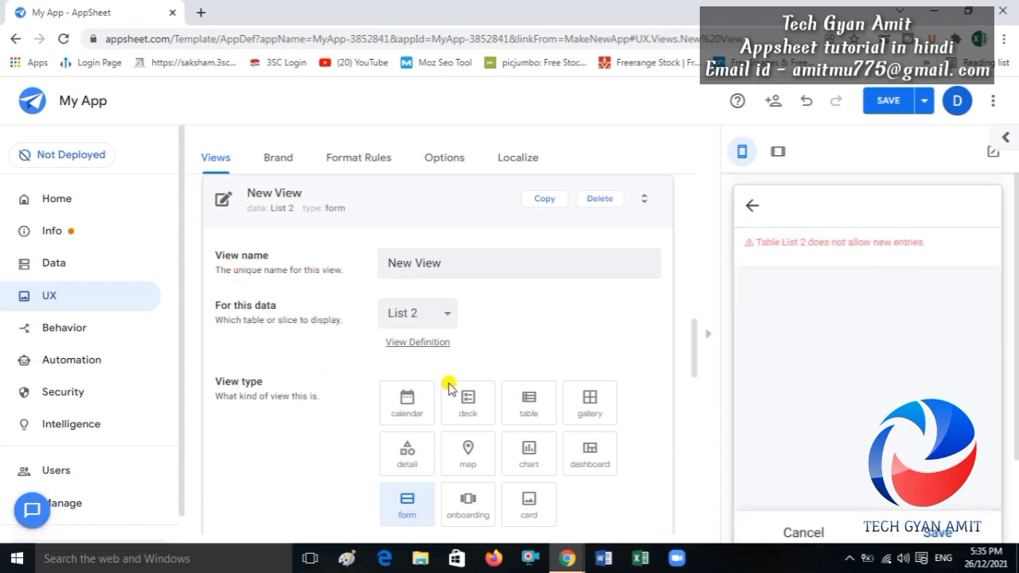
pyautogui.click(438, 313)
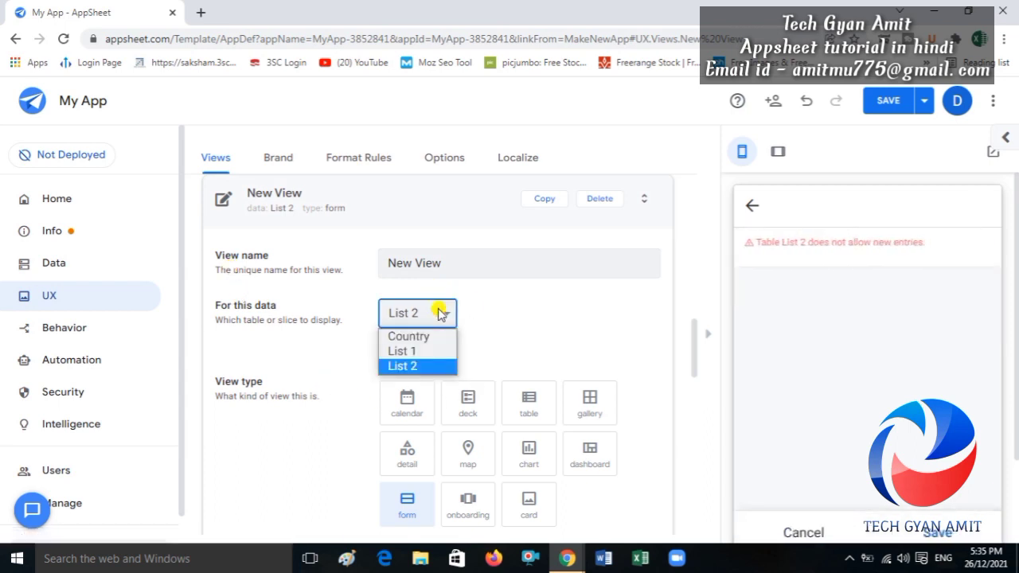
pyautogui.click(403, 350)
pyautogui.click(454, 262)
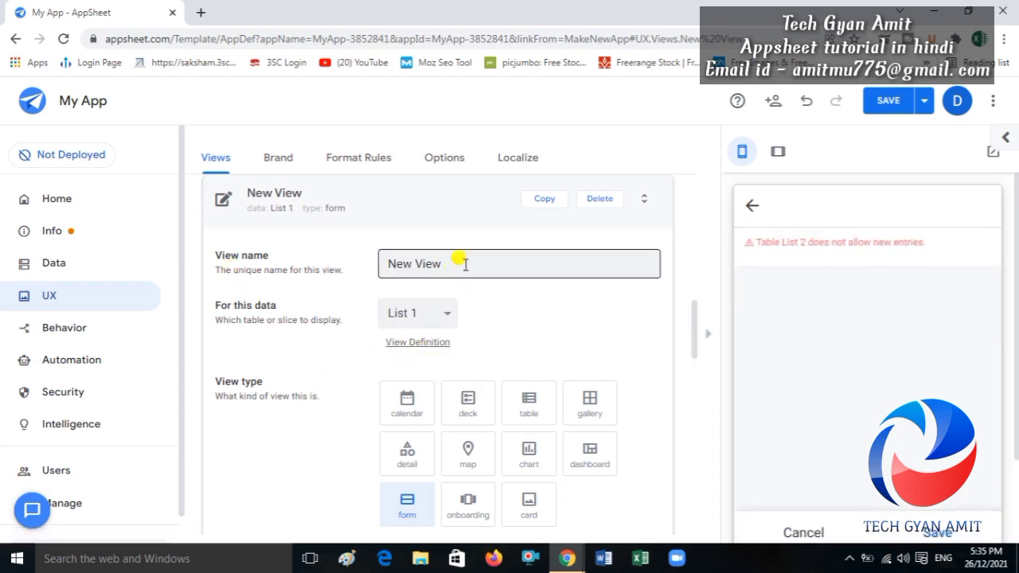
pyautogui.moveTo(455, 258); pyautogui.dragTo(374, 251)
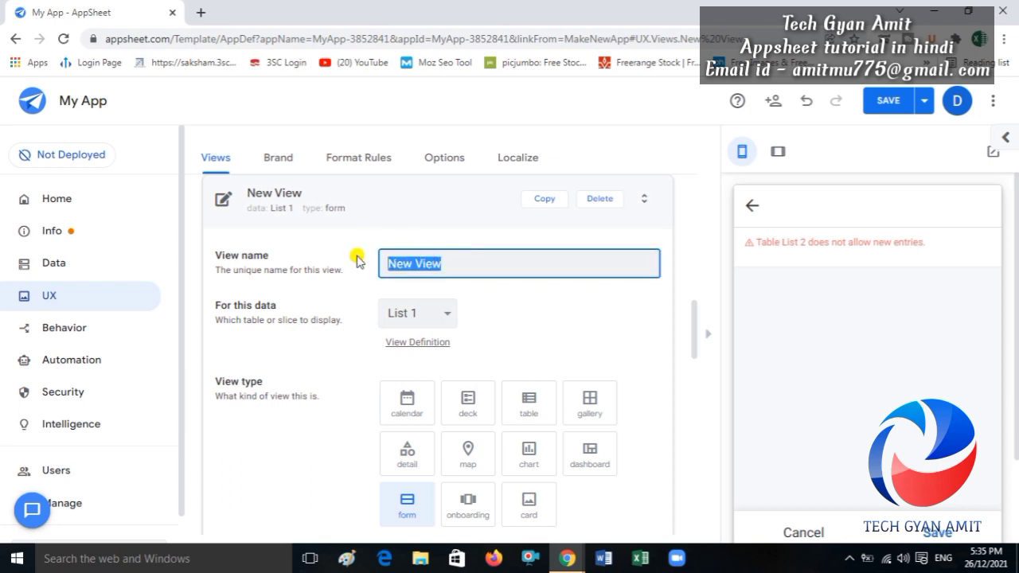
pyautogui.write('in')
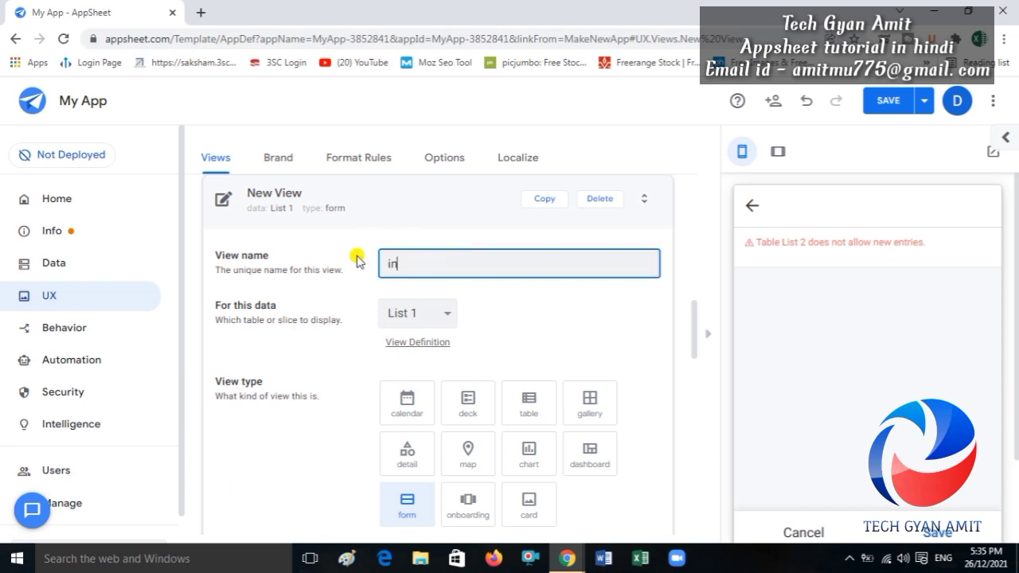
pyautogui.write('di')
pyautogui.press('BackSpace')
pyautogui.write('dia State')
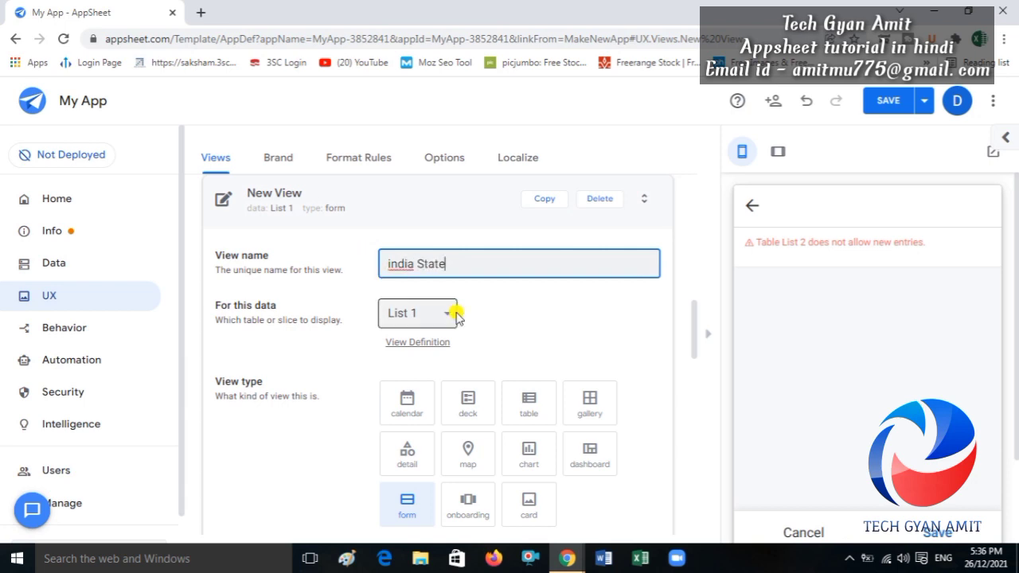
pyautogui.click(589, 408)
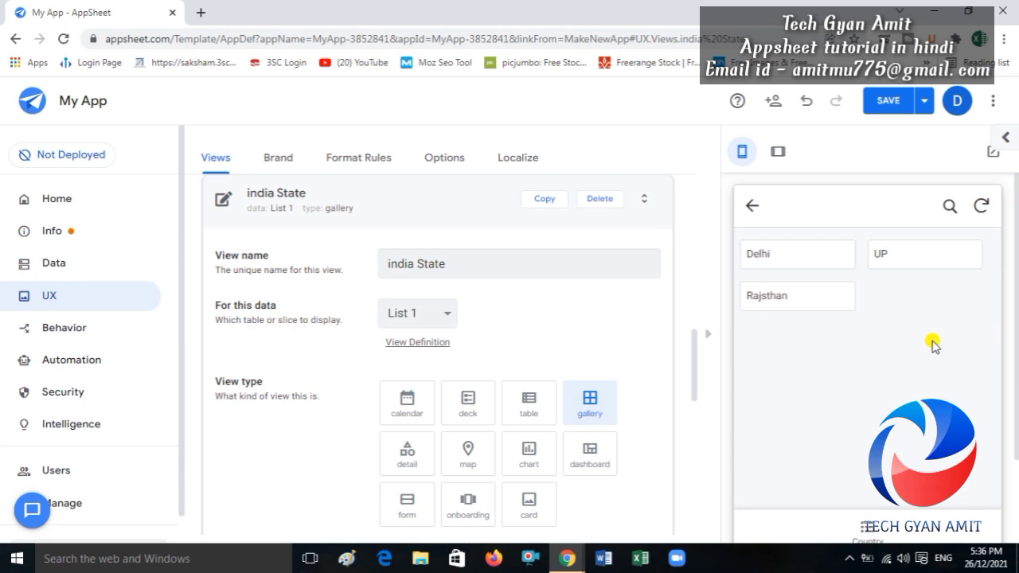
pyautogui.click(360, 204)
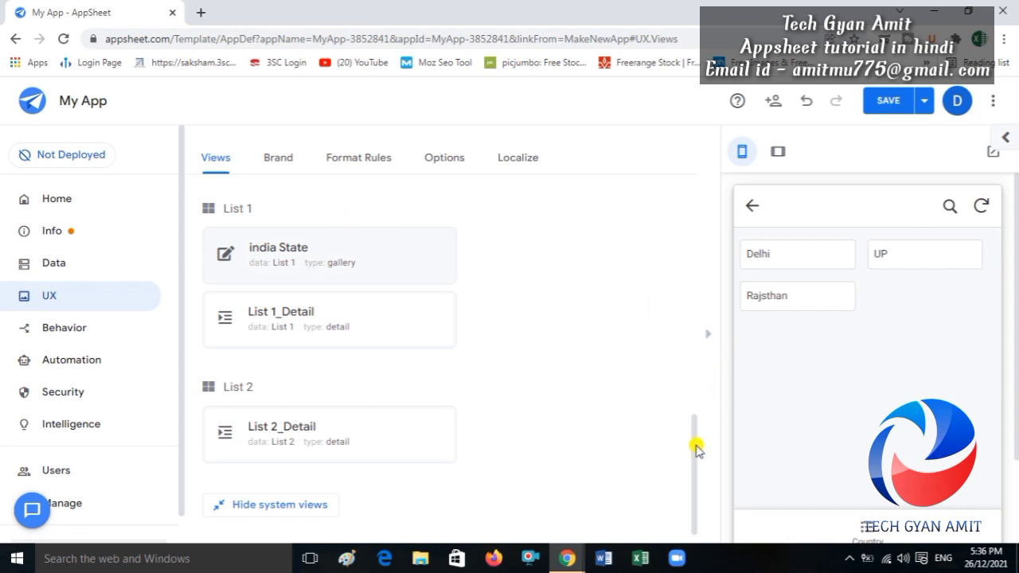
# Step: Create a new gallery view named USA STATE for the List 2 data
pyautogui.moveTo(698, 448); pyautogui.dragTo(690, 238)
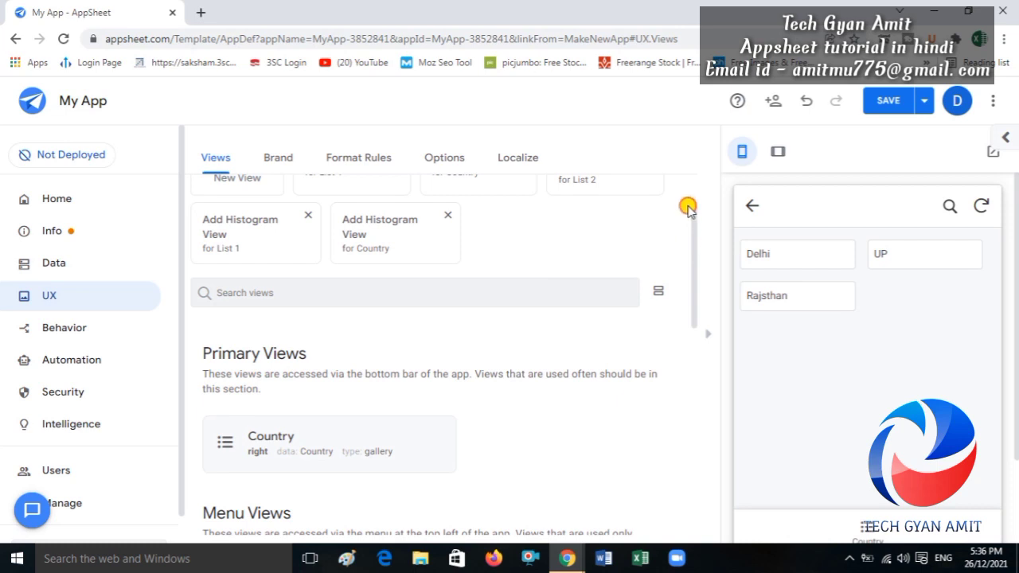
pyautogui.moveTo(694, 223); pyautogui.dragTo(697, 201)
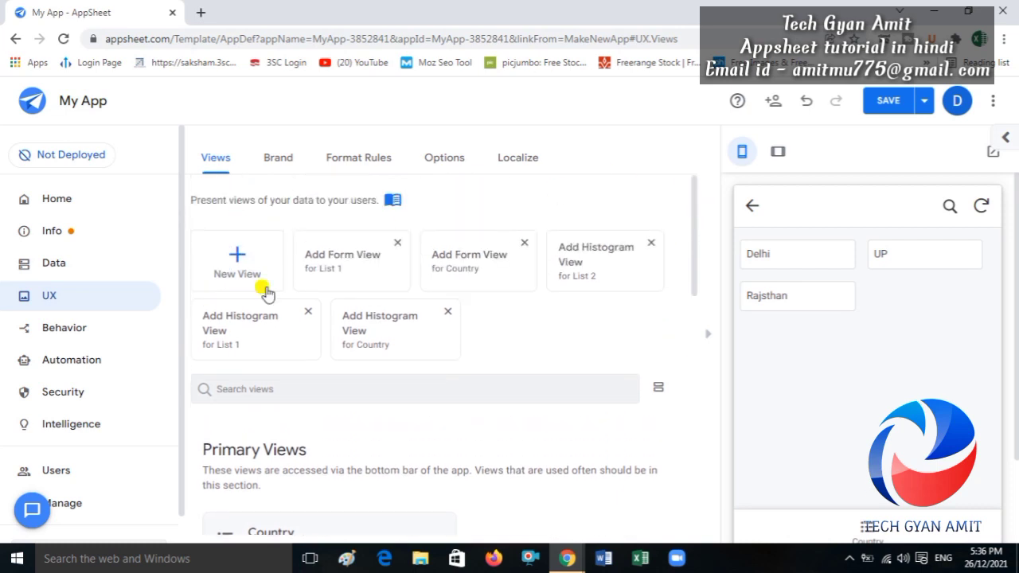
pyautogui.click(246, 272)
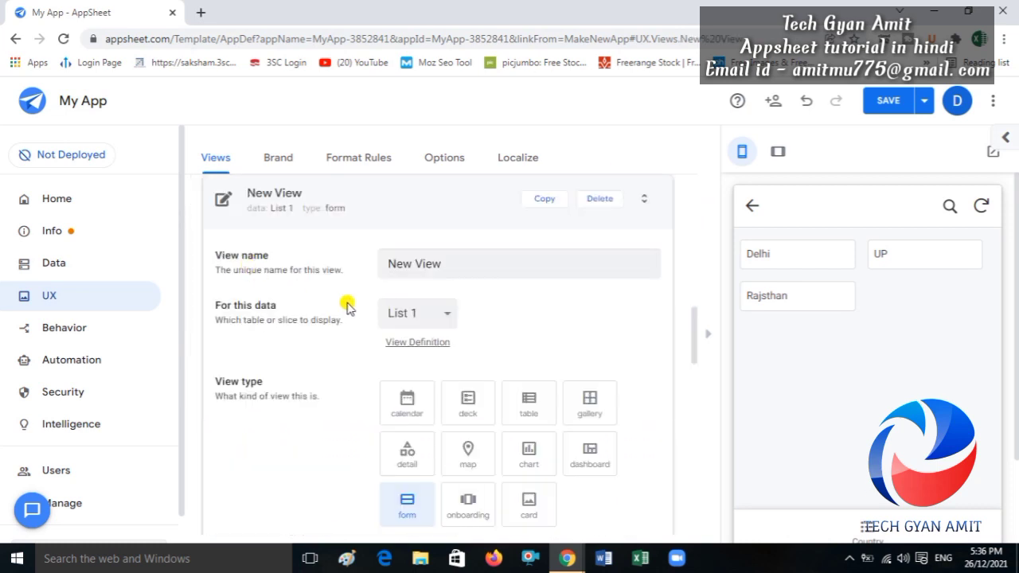
pyautogui.moveTo(452, 266); pyautogui.dragTo(376, 257)
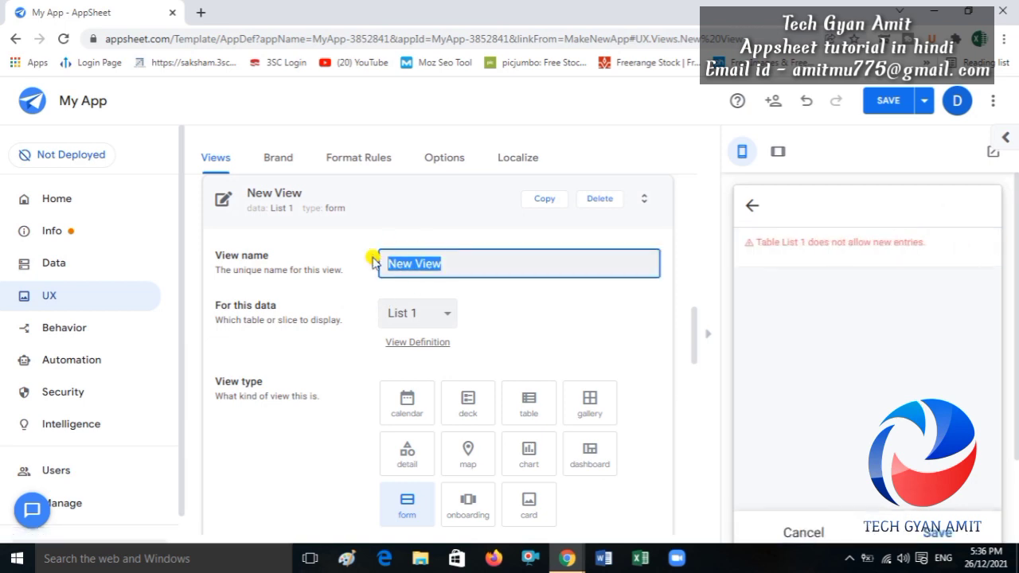
pyautogui.write('USA')
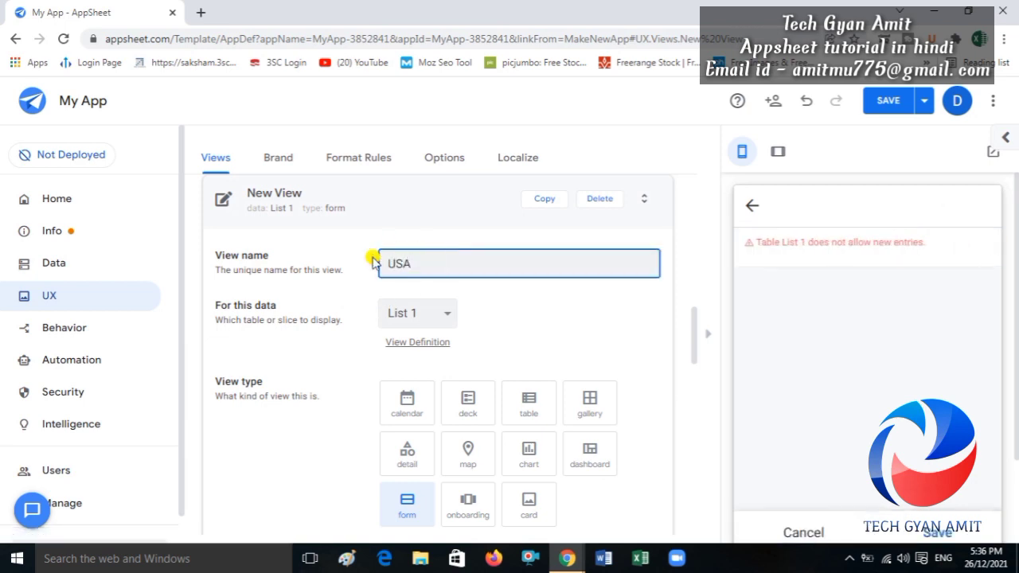
pyautogui.write(' STATE')
pyautogui.click(430, 315)
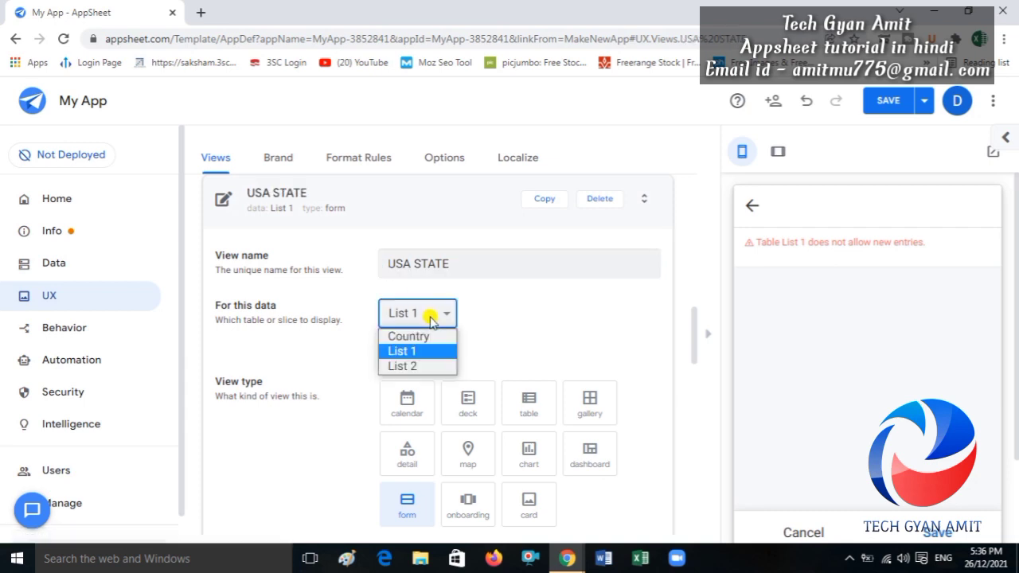
pyautogui.click(409, 366)
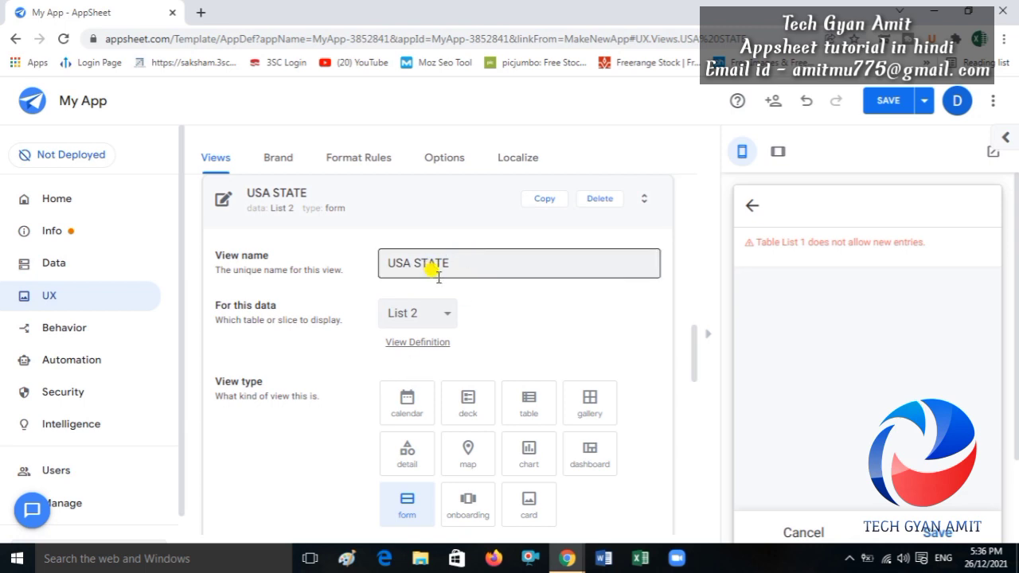
pyautogui.click(591, 421)
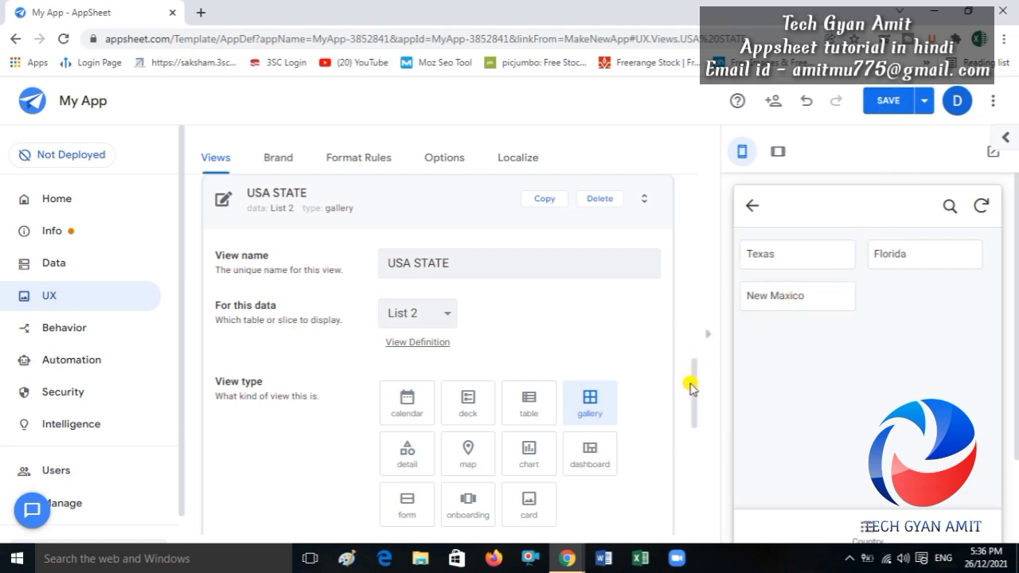
# Step: Open the India record in the app preview and return to the country list
pyautogui.moveTo(691, 387); pyautogui.dragTo(709, 298)
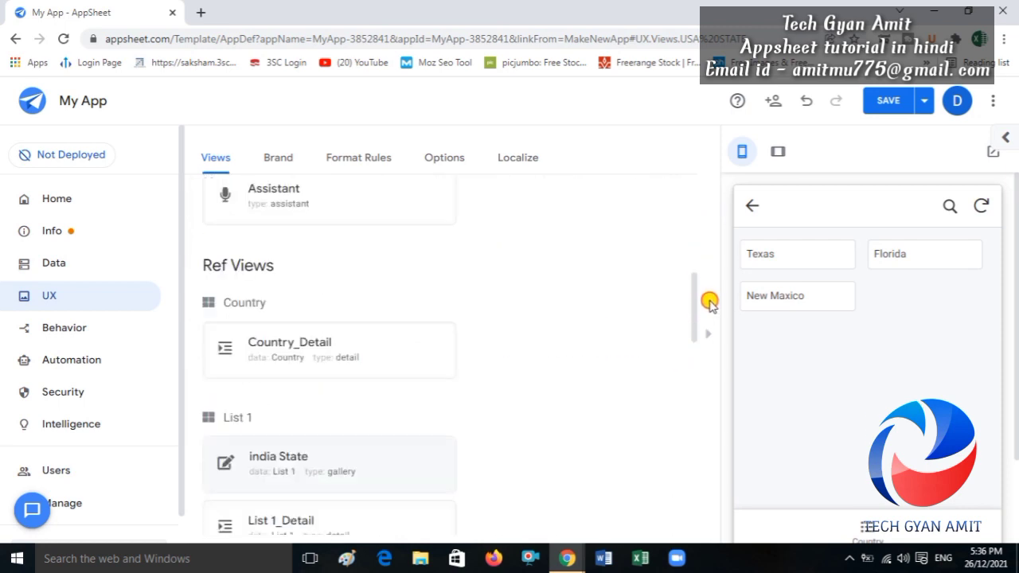
pyautogui.click(862, 537)
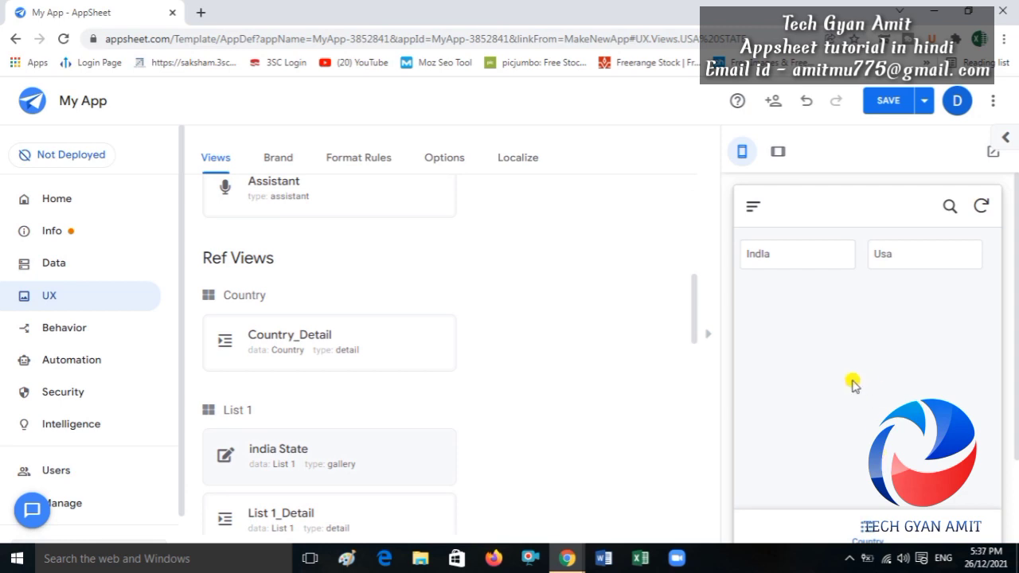
pyautogui.click(790, 266)
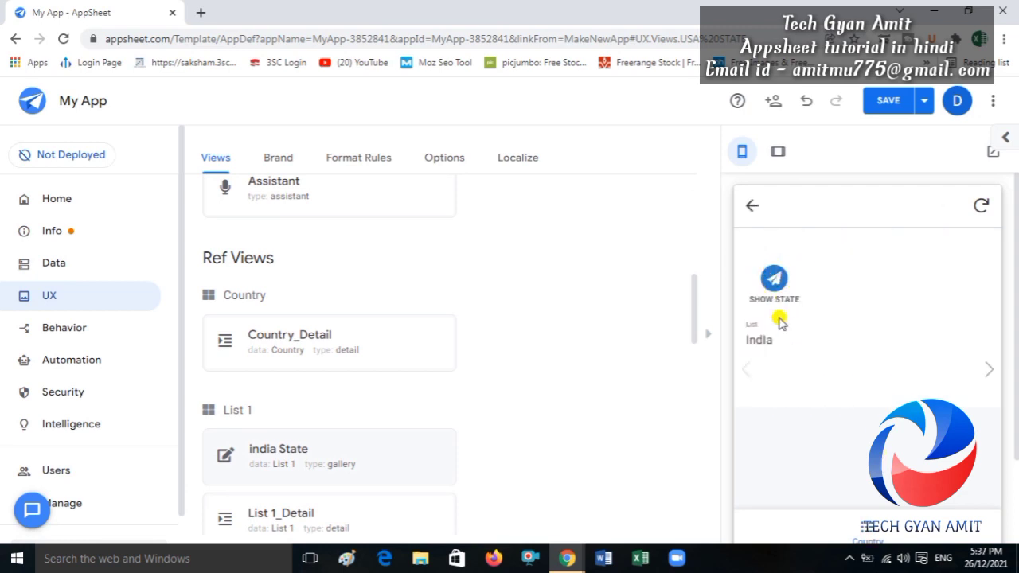
pyautogui.click(752, 207)
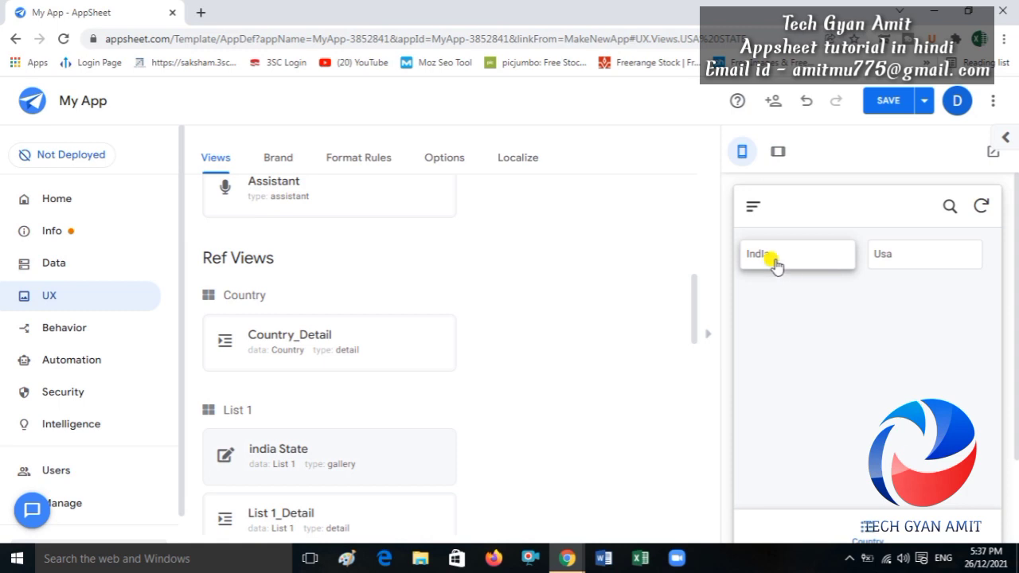
# Step: Set the Country view's Row Selected event action to Show State and save the app
pyautogui.moveTo(696, 332); pyautogui.dragTo(695, 273)
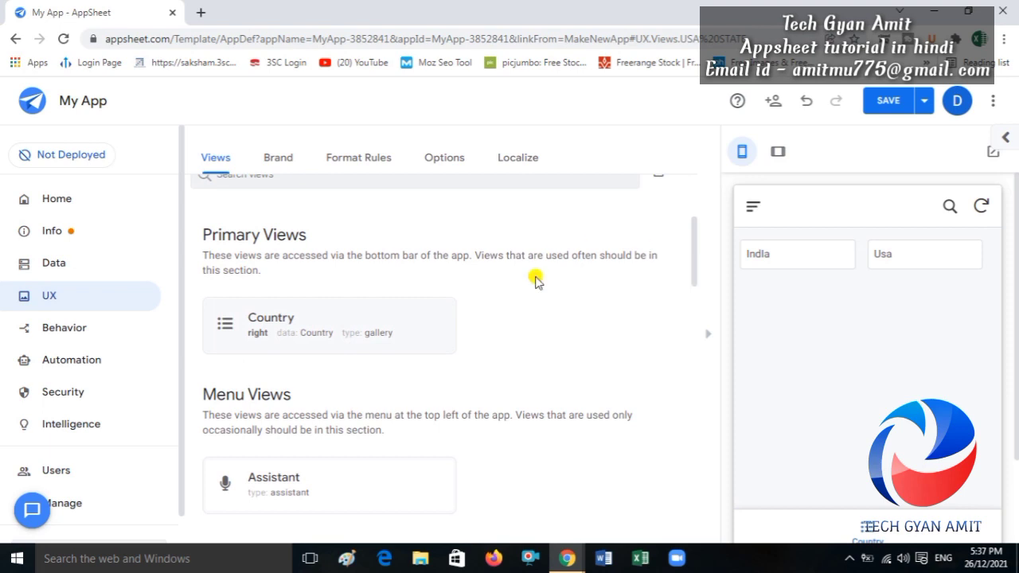
pyautogui.click(277, 335)
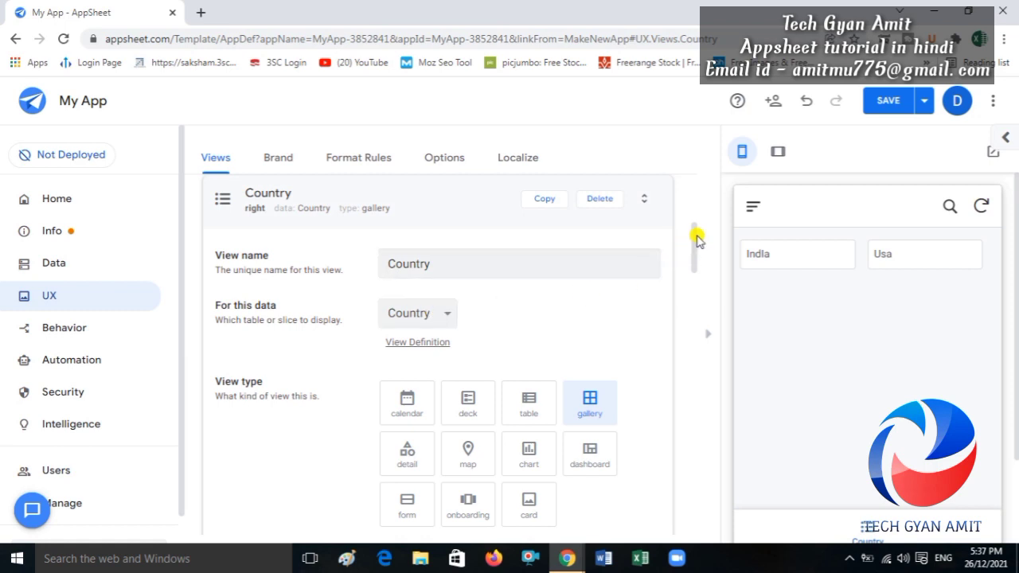
pyautogui.moveTo(693, 234); pyautogui.dragTo(692, 321)
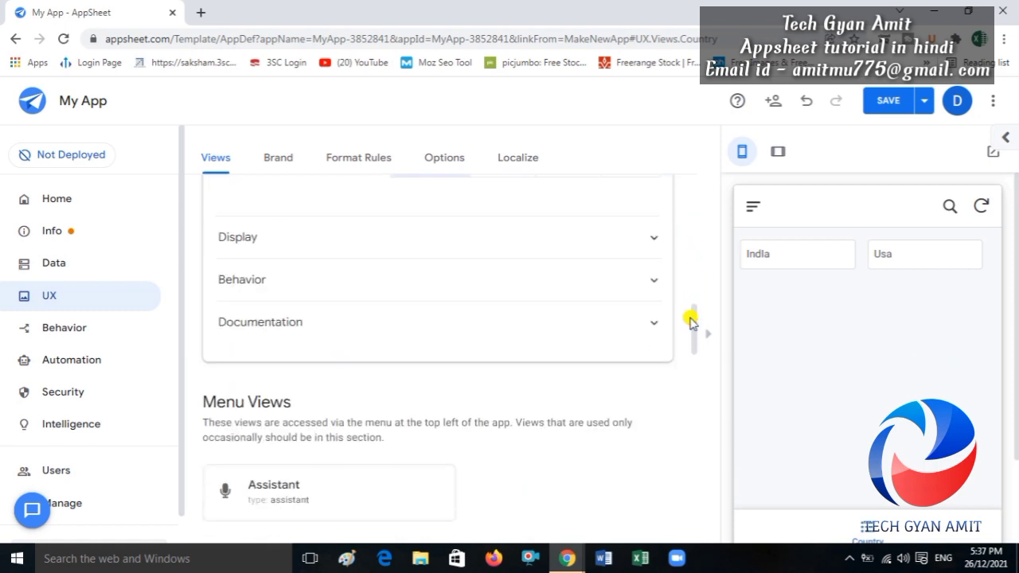
pyautogui.click(492, 287)
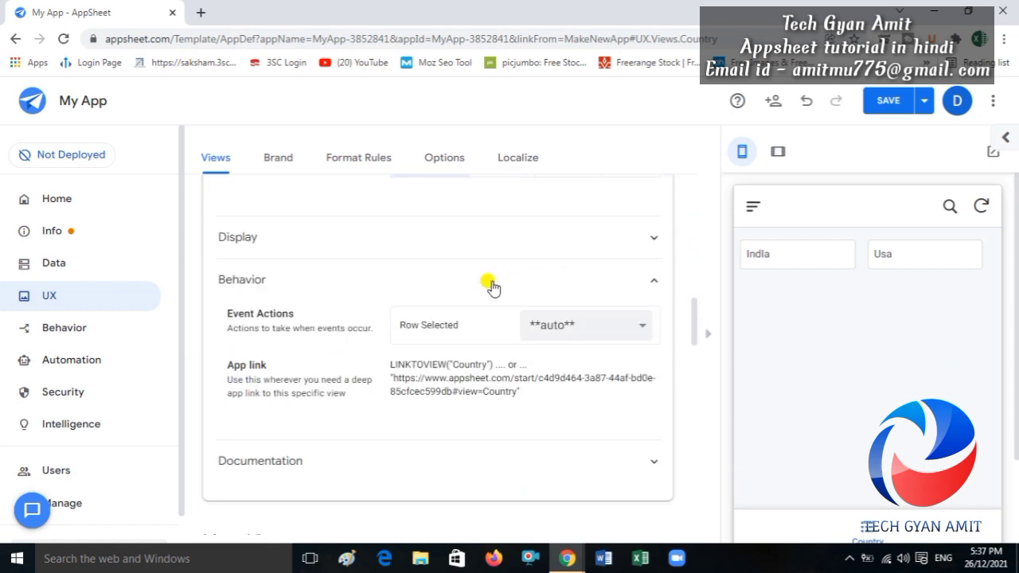
pyautogui.click(565, 333)
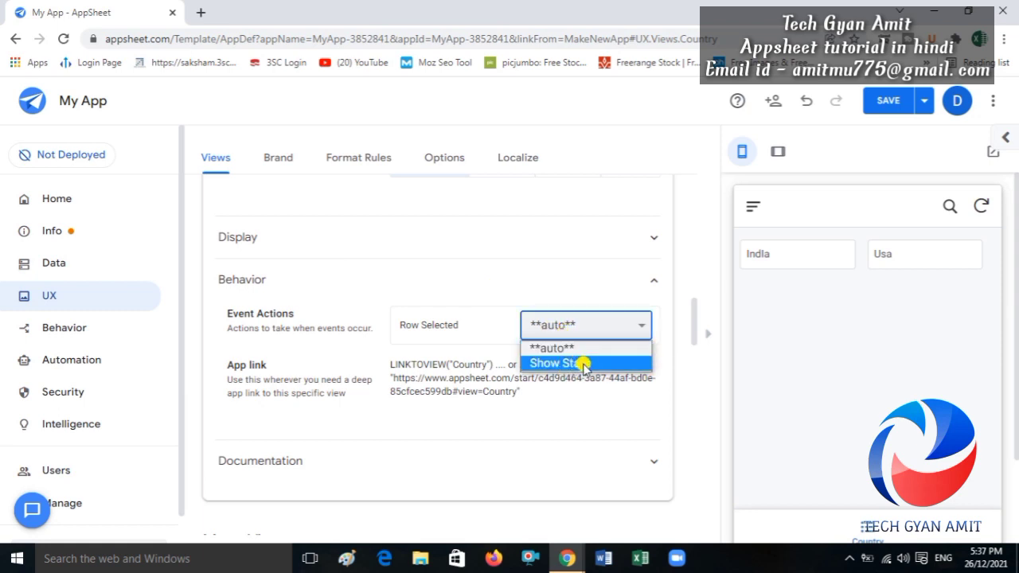
pyautogui.click(585, 365)
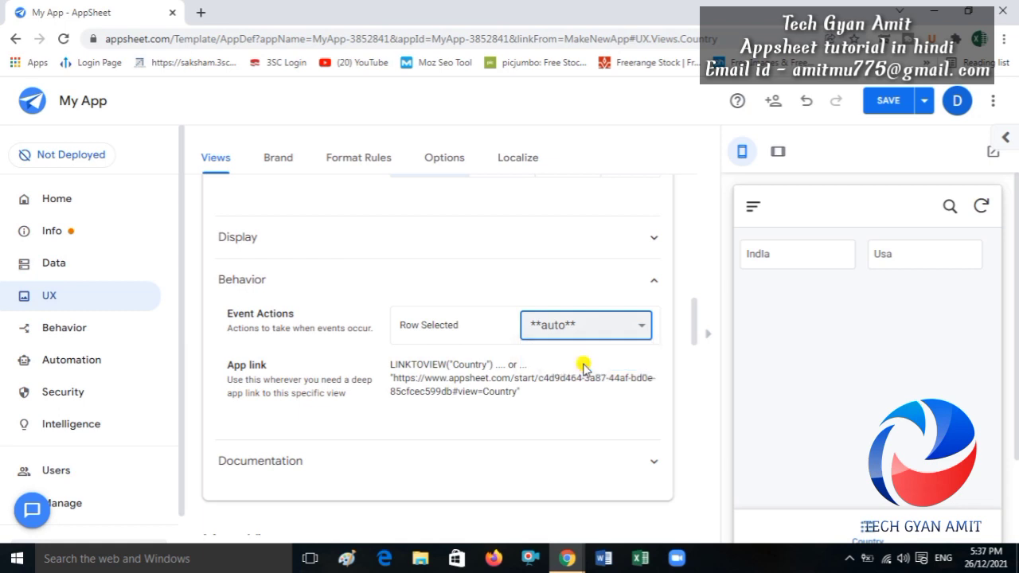
pyautogui.click(886, 101)
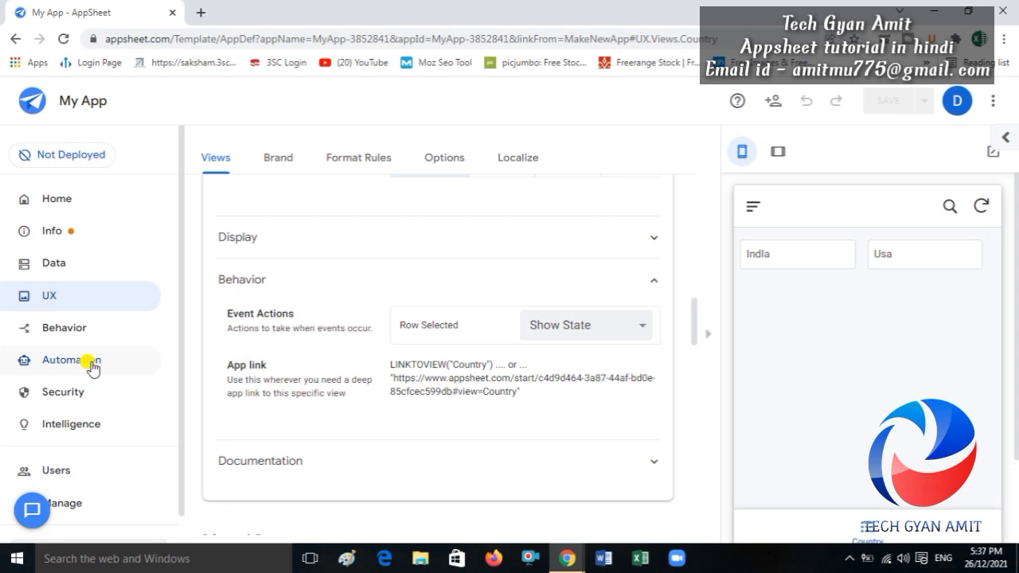
pyautogui.click(53, 337)
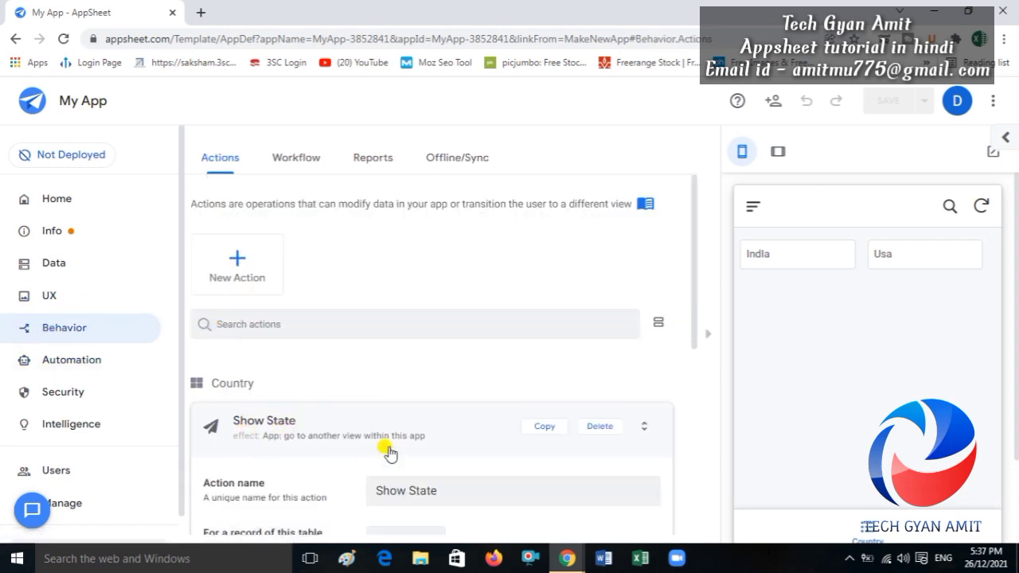
# Step: In the Show State action's Target expression, replace the India branch's view with 'india State'
pyautogui.moveTo(694, 289); pyautogui.dragTo(690, 400)
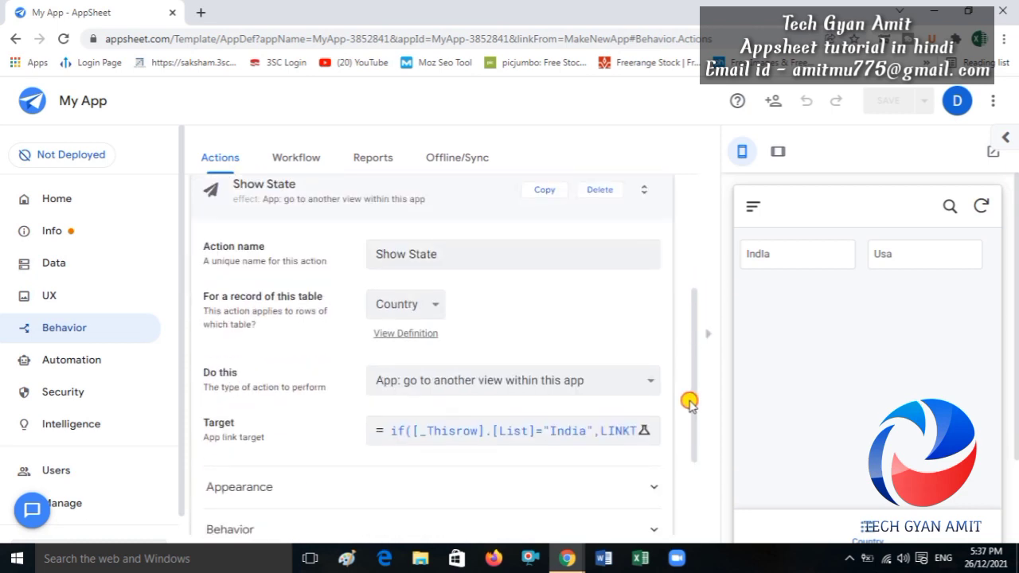
pyautogui.click(541, 438)
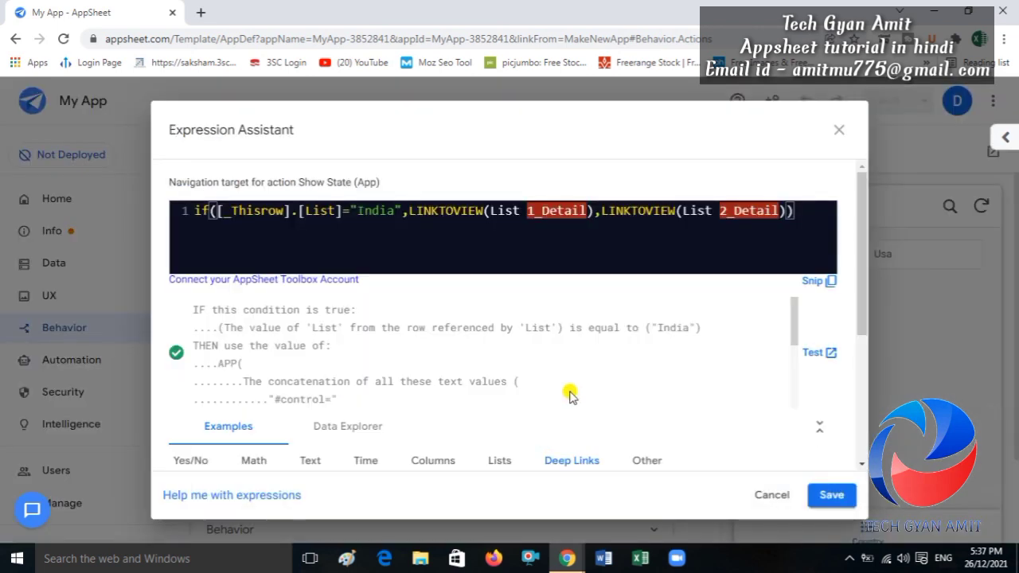
pyautogui.click(589, 208)
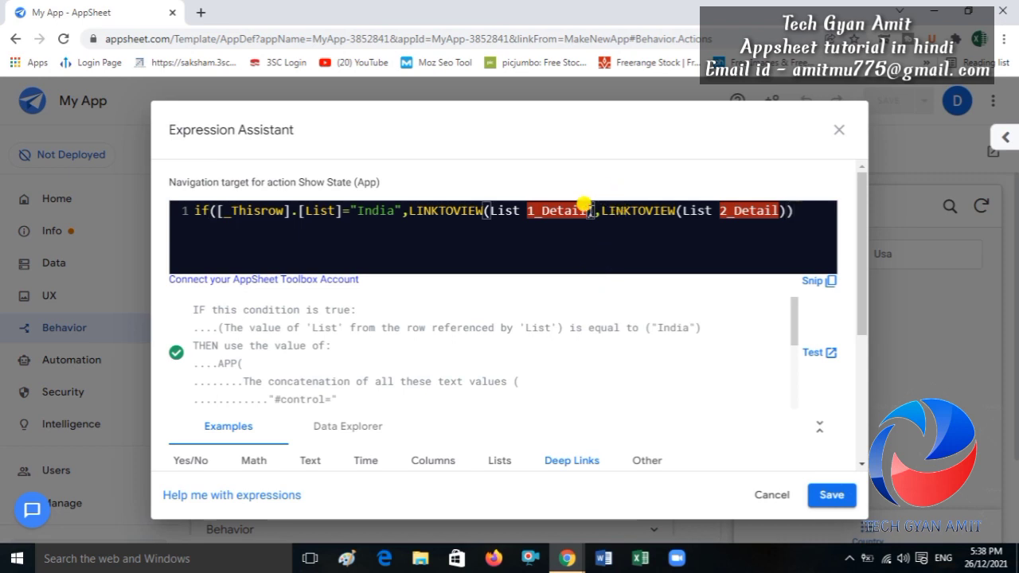
pyautogui.moveTo(586, 208); pyautogui.dragTo(492, 203)
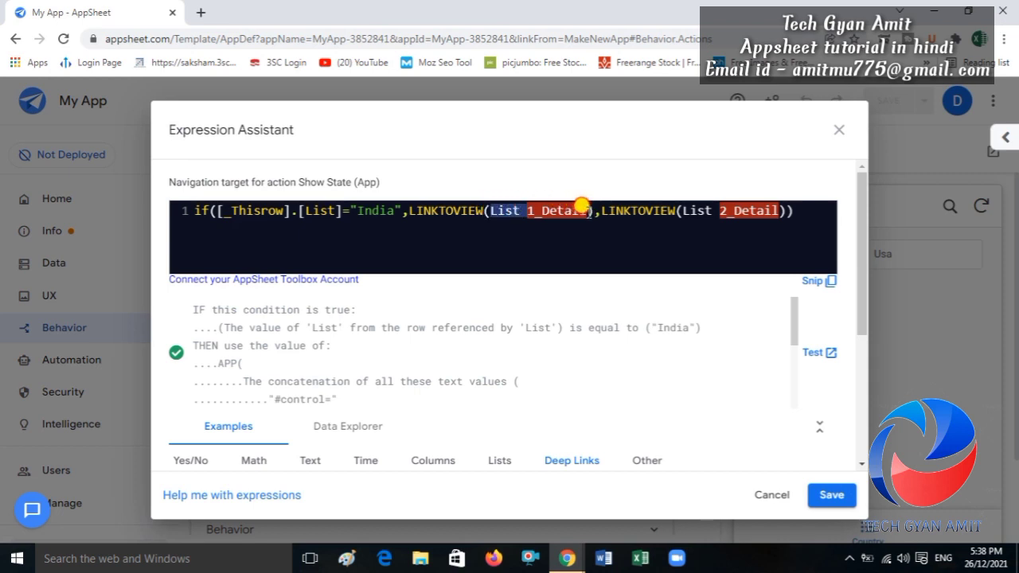
pyautogui.write('indi')
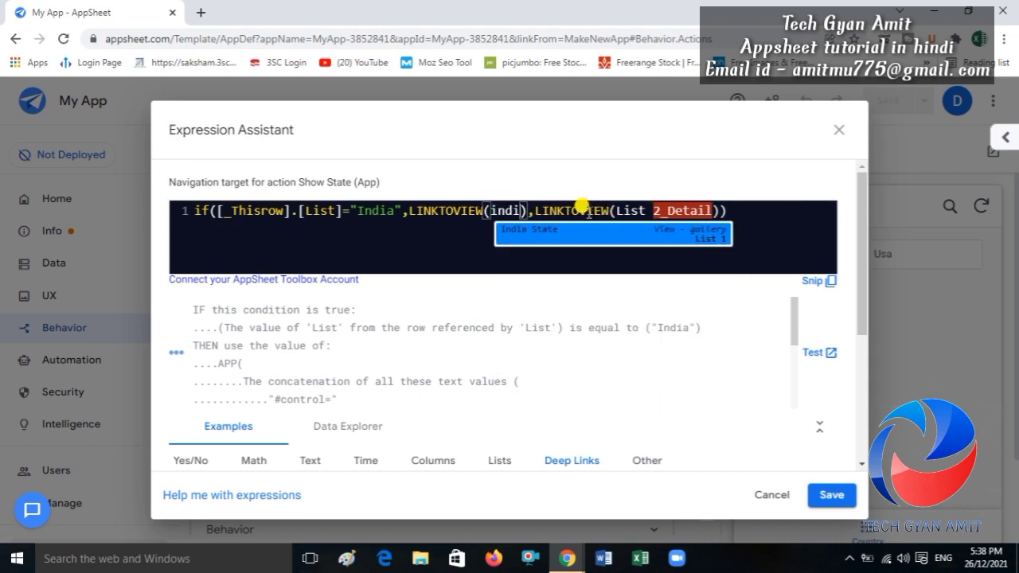
pyautogui.press('Return')
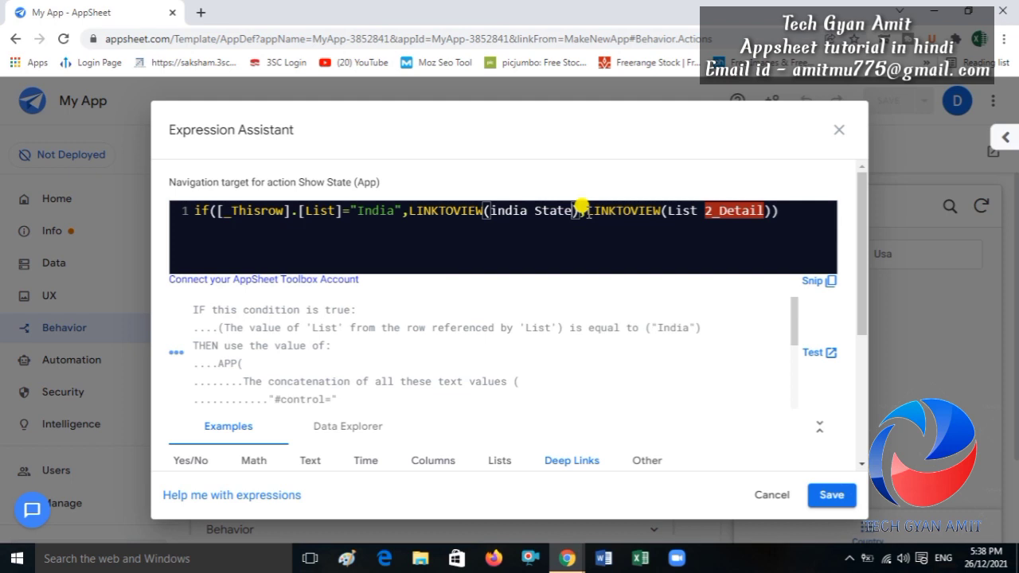
pyautogui.hotkey('shift', 'Left')
pyautogui.hotkey('shift', 'Left')
pyautogui.hotkey('shift', 'Left')
pyautogui.hotkey('shift', 'Left')
pyautogui.hotkey('shift', 'Left')
pyautogui.hotkey('shift', 'Left')
pyautogui.hotkey('shift', 'Left')
pyautogui.hotkey('shift', 'Left')
pyautogui.hotkey('shift', 'Left')
pyautogui.hotkey('shift', 'Left')
pyautogui.hotkey('shift', 'Left')
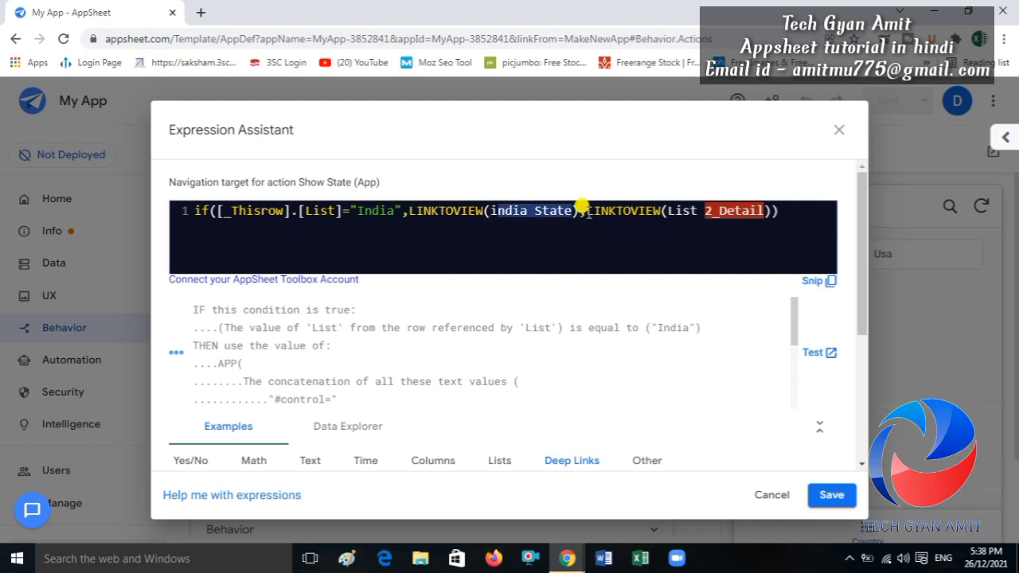
pyautogui.write("'")
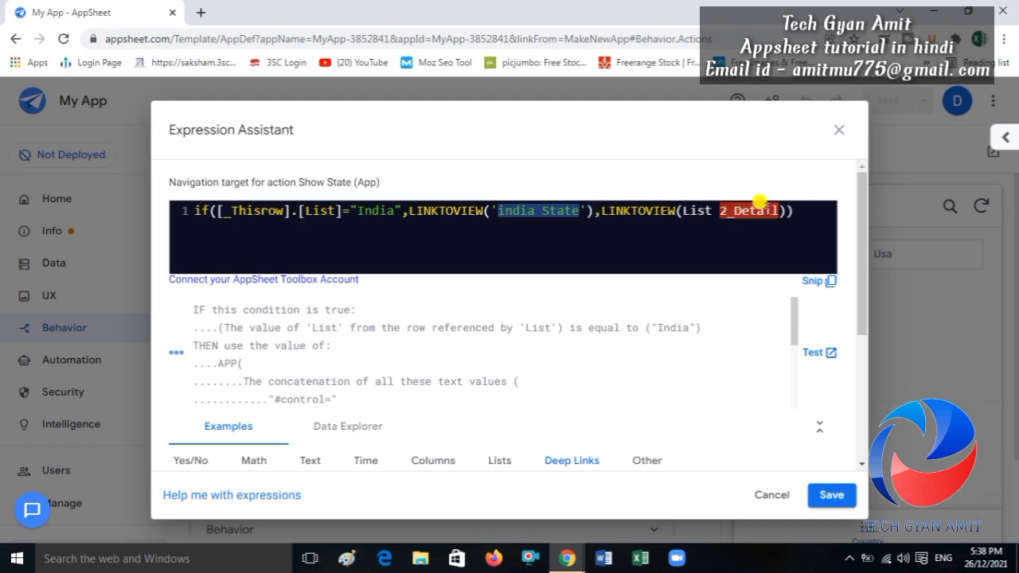
# Step: Replace the other branch's view with 'USA STATE', then save the expression and the app
pyautogui.click(778, 205)
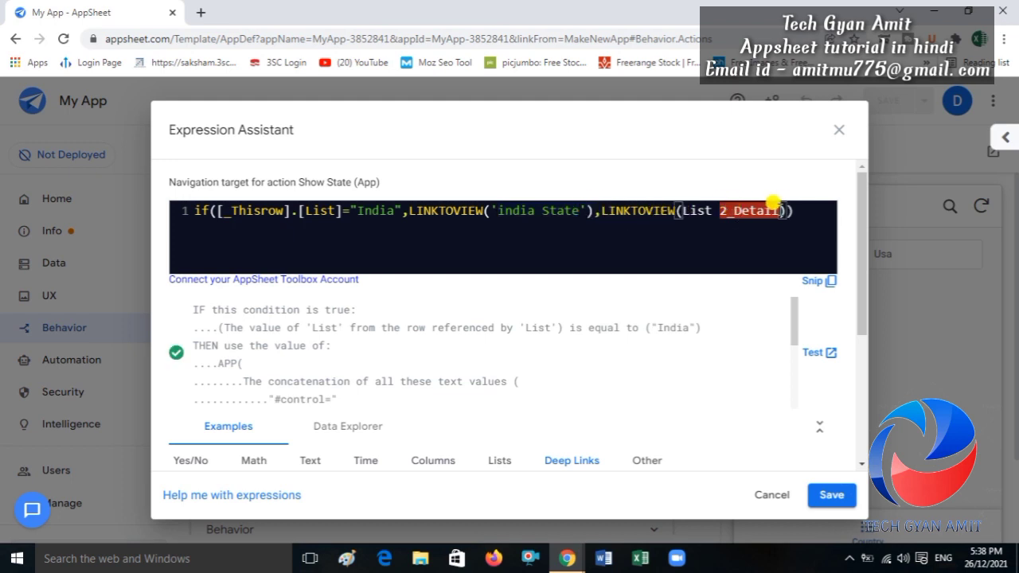
pyautogui.hotkey('ctrl', 'shift', 'Left')
pyautogui.hotkey('ctrl', 'shift', 'Left')
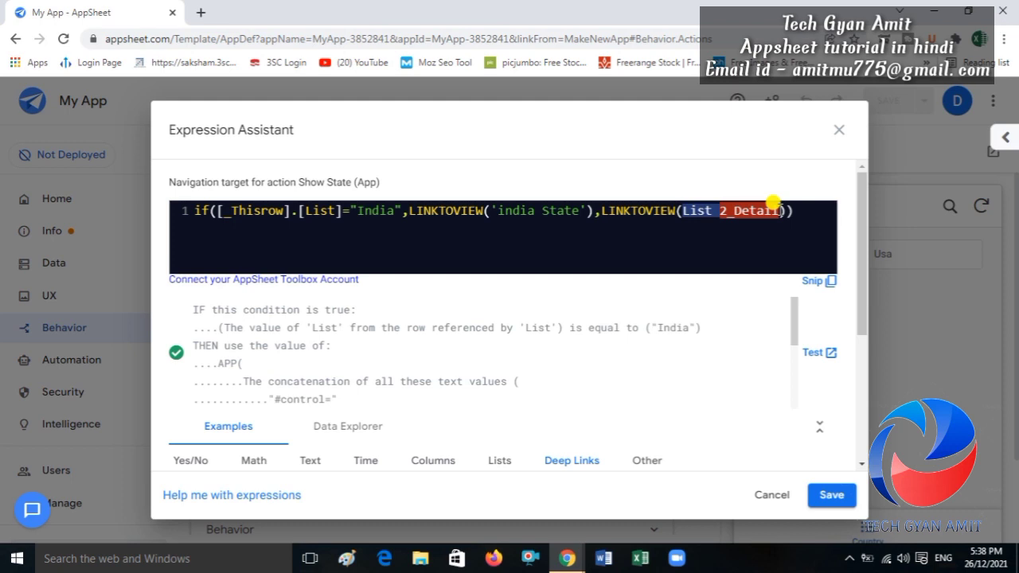
pyautogui.write('USA')
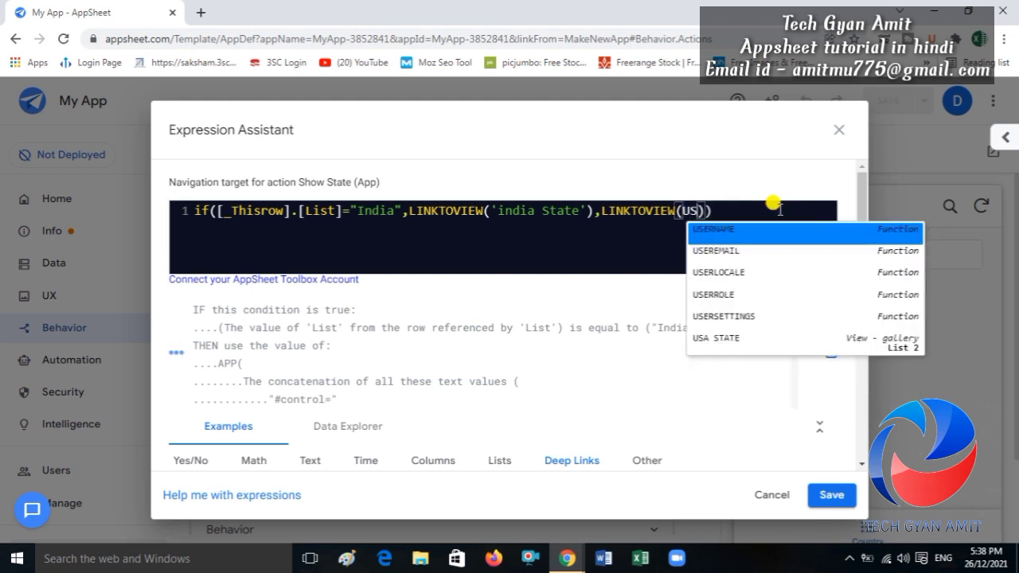
pyautogui.press('Return')
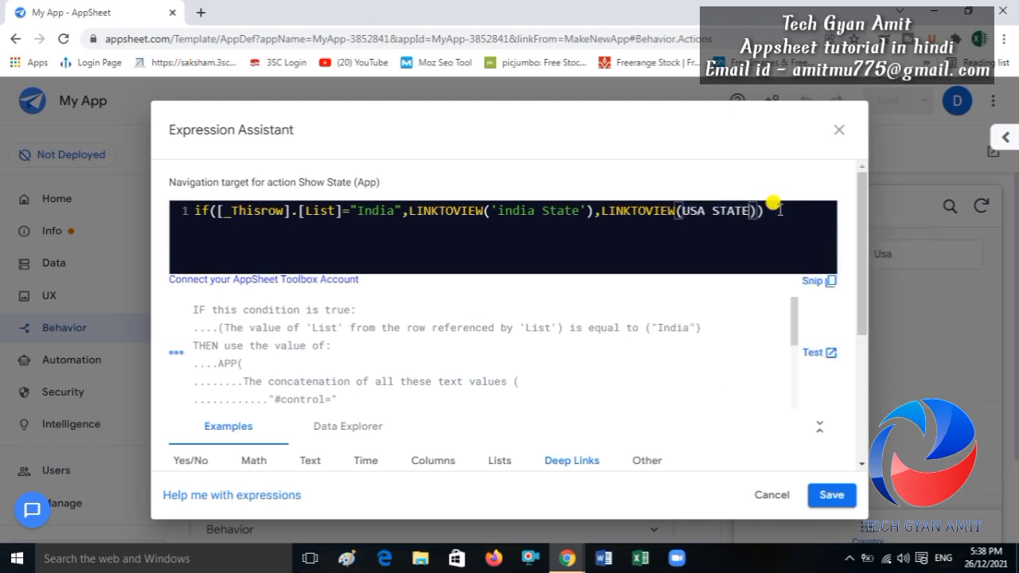
pyautogui.hotkey('shift', 'Left')
pyautogui.hotkey('shift', 'Left')
pyautogui.hotkey('shift', 'Left')
pyautogui.hotkey('shift', 'Left')
pyautogui.hotkey('shift', 'Left')
pyautogui.hotkey('shift', 'Left')
pyautogui.hotkey('shift', 'Left')
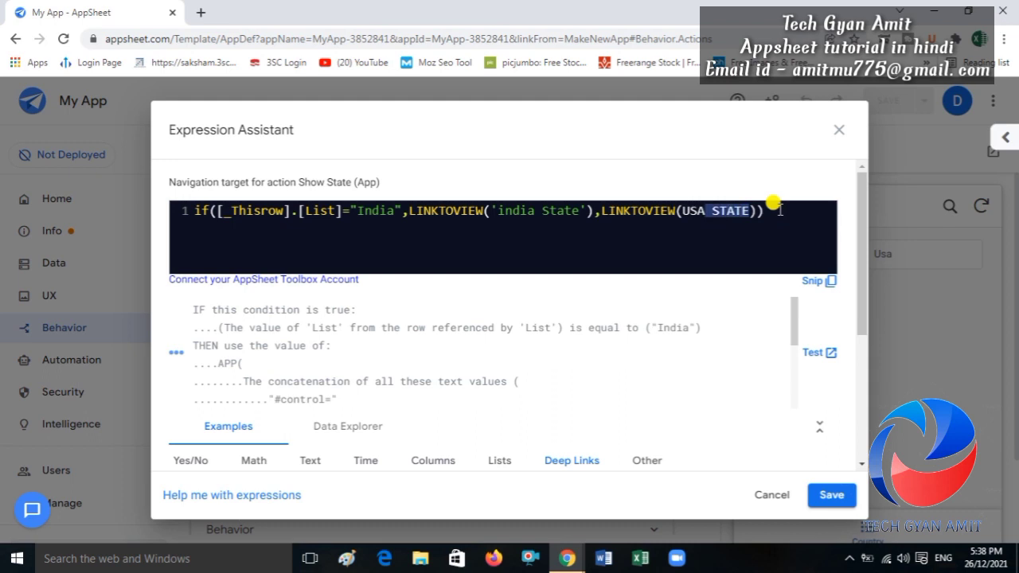
pyautogui.write("'")
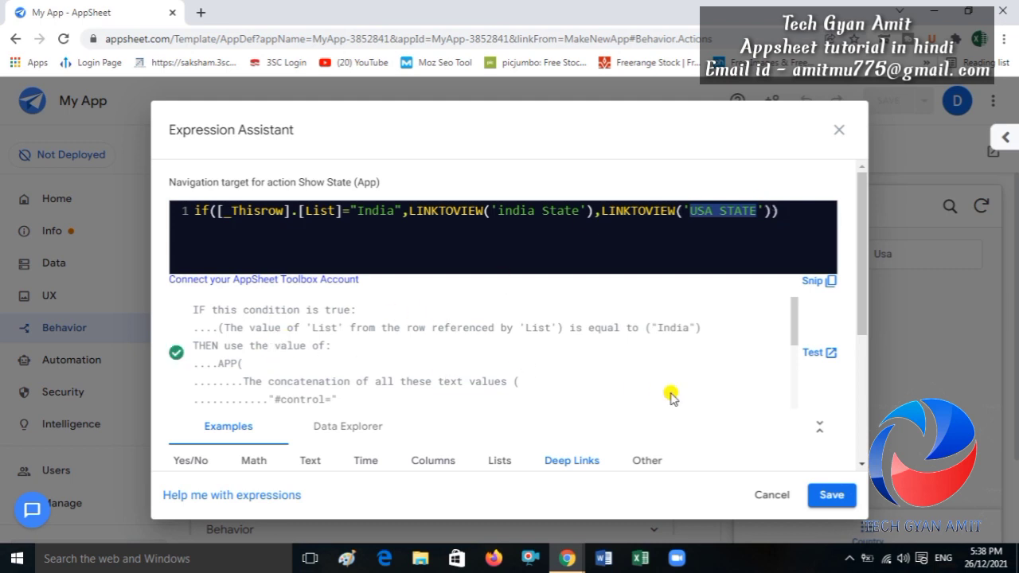
pyautogui.click(832, 494)
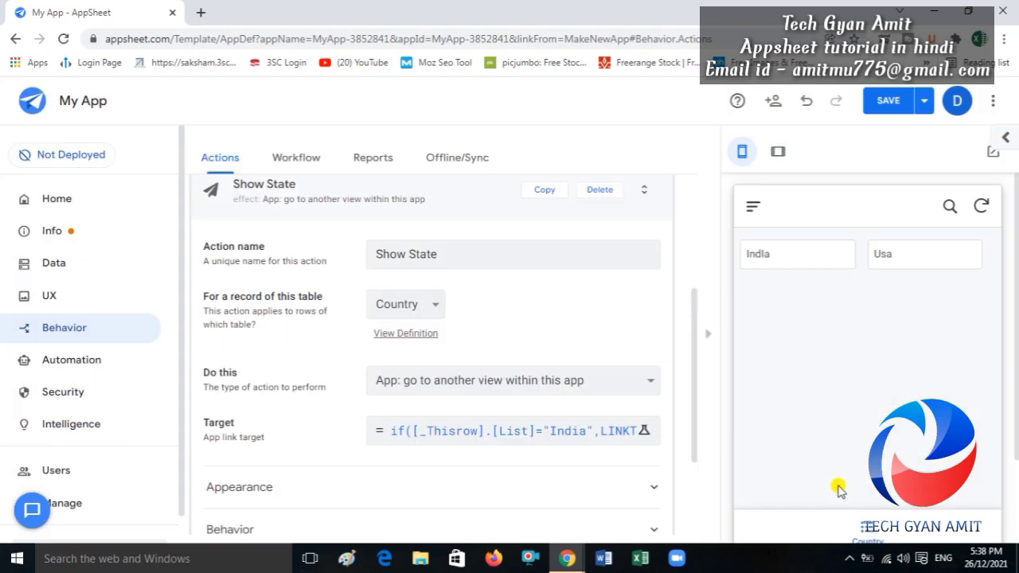
pyautogui.click(891, 102)
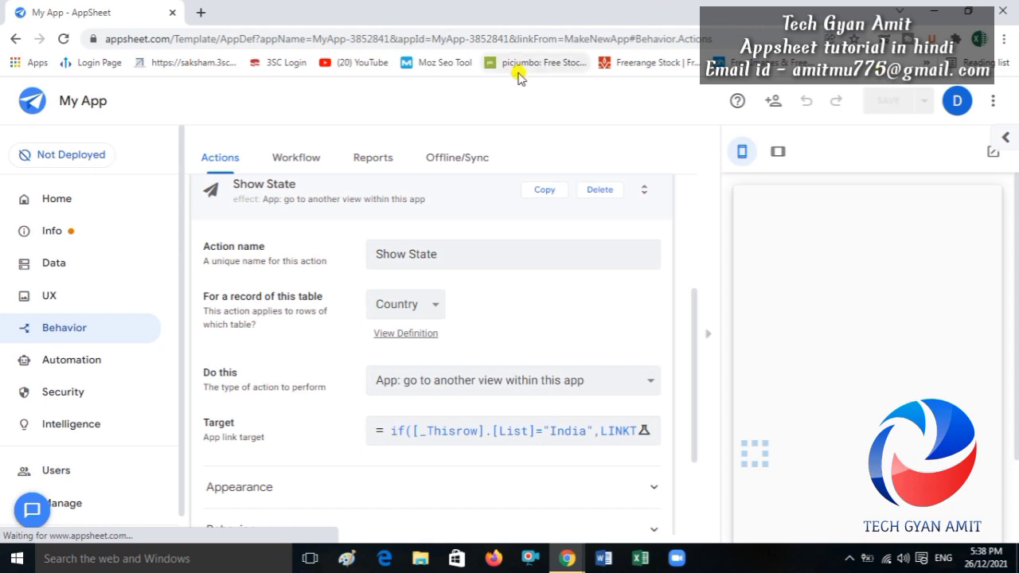
# Step: Test the preview by opening India's states, going back, and opening USA's states
pyautogui.click(54, 262)
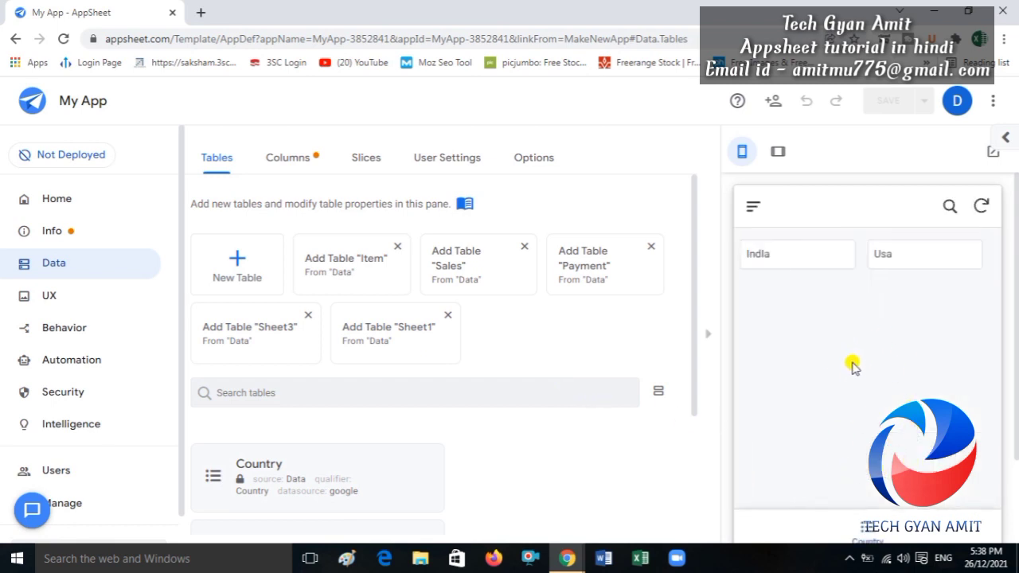
pyautogui.click(801, 268)
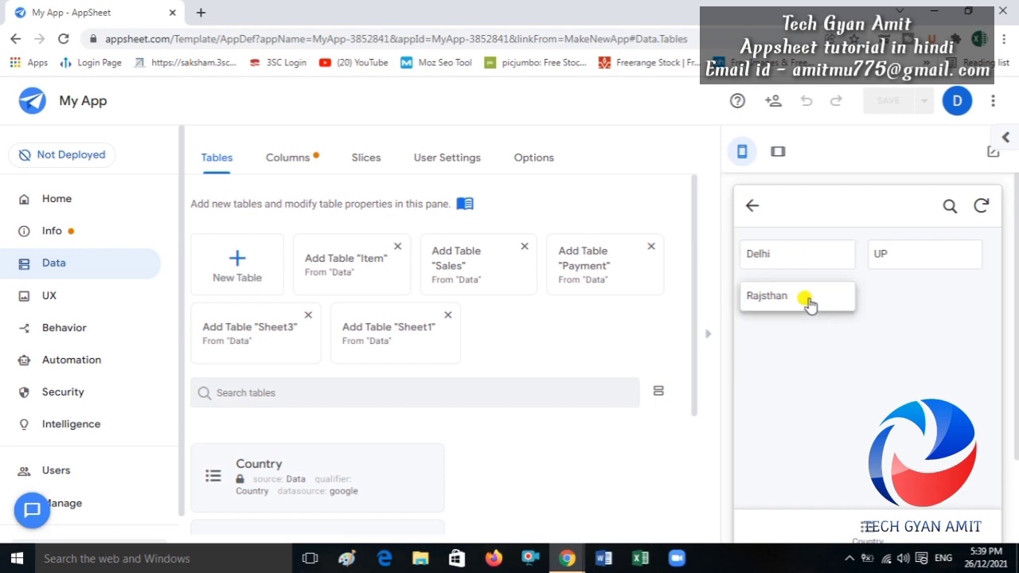
pyautogui.click(751, 209)
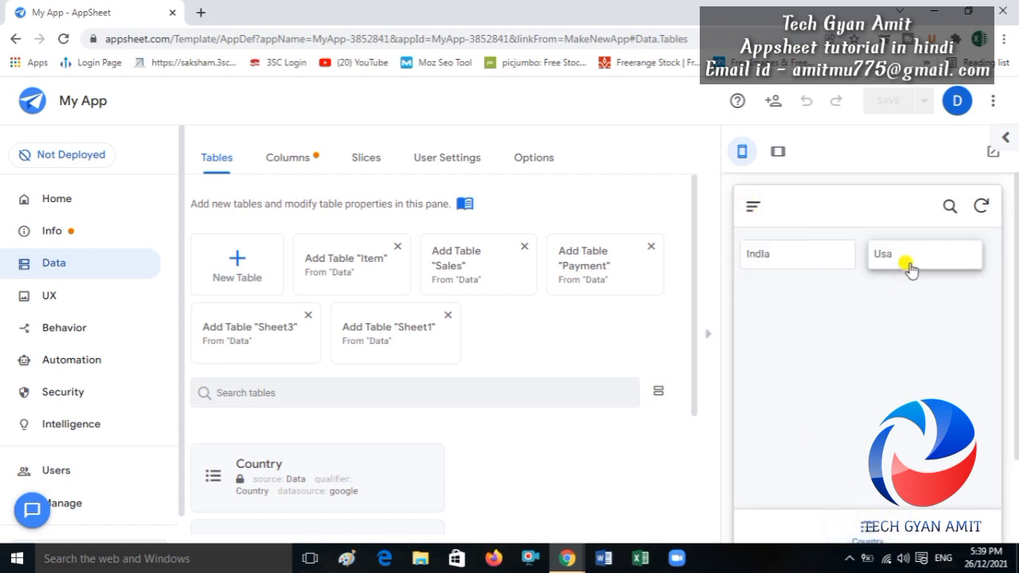
pyautogui.click(910, 266)
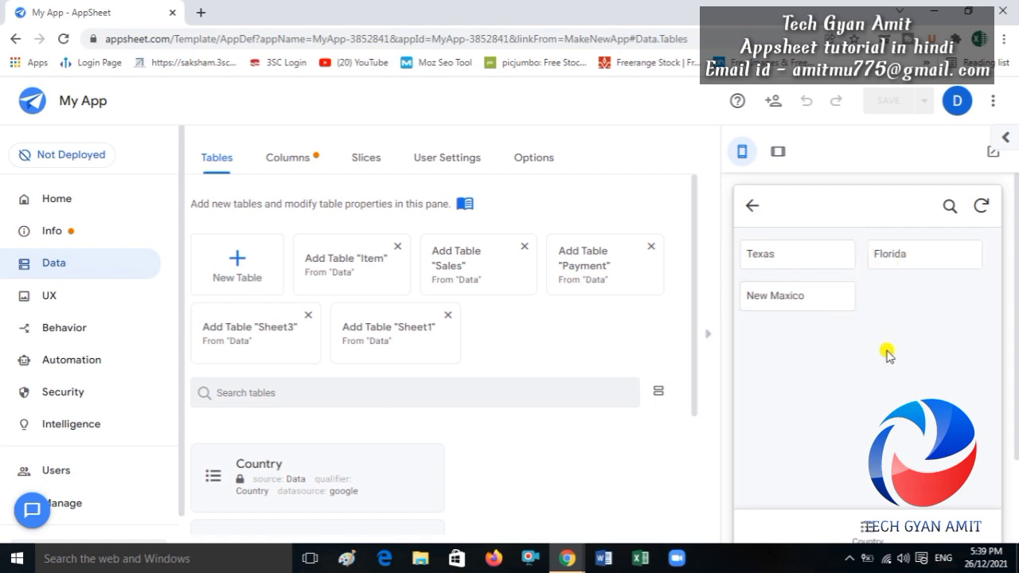